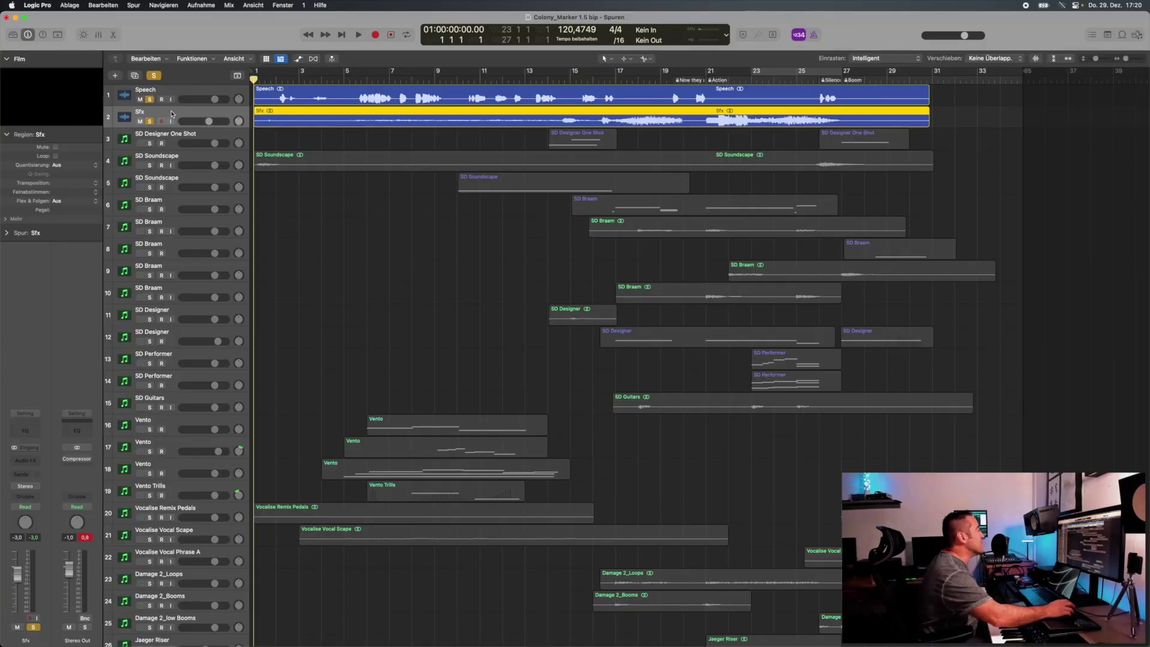
Solo SD Soundscape and audition it briefly against the film
{"action": "left_click", "coordinate": [150, 166]}
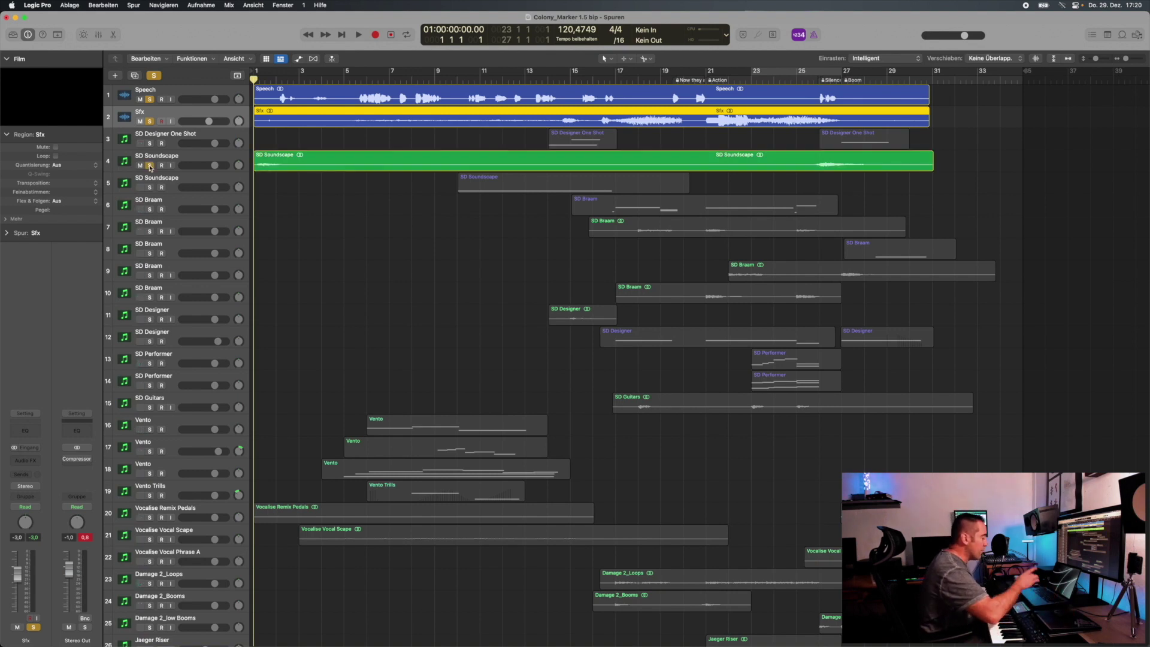
{"action": "key", "text": "space"}
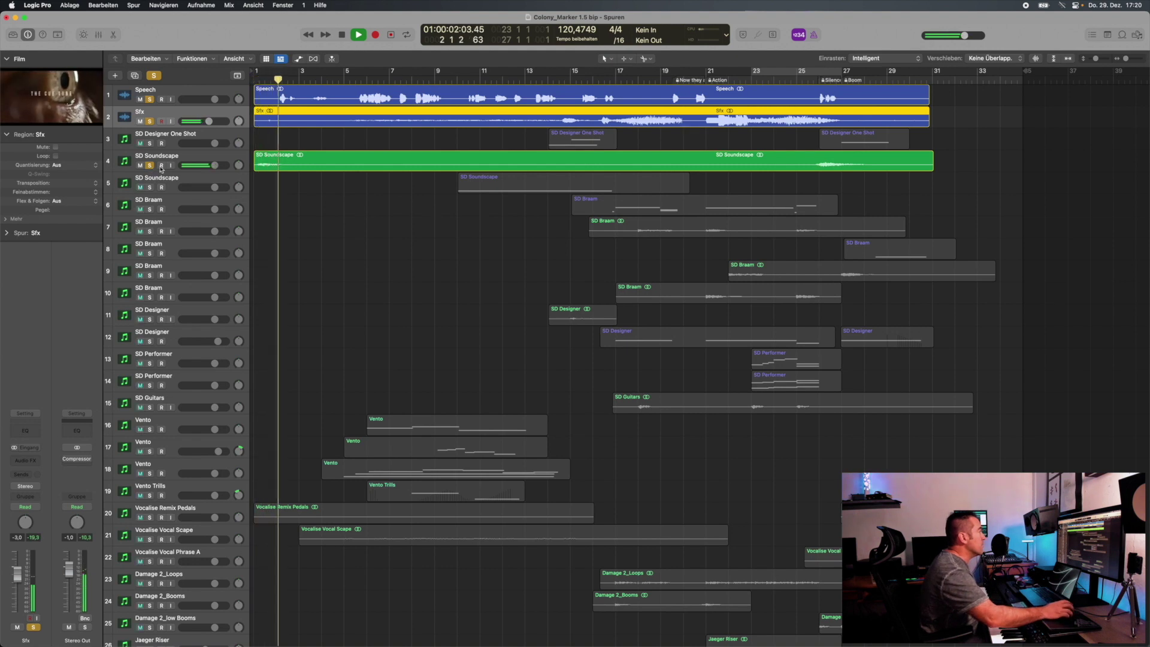
{"action": "key", "text": "space"}
Unsolo Sfx and Speech, return to the project start, and solo Vocalise Vocal Scape
{"action": "left_click", "coordinate": [150, 121]}
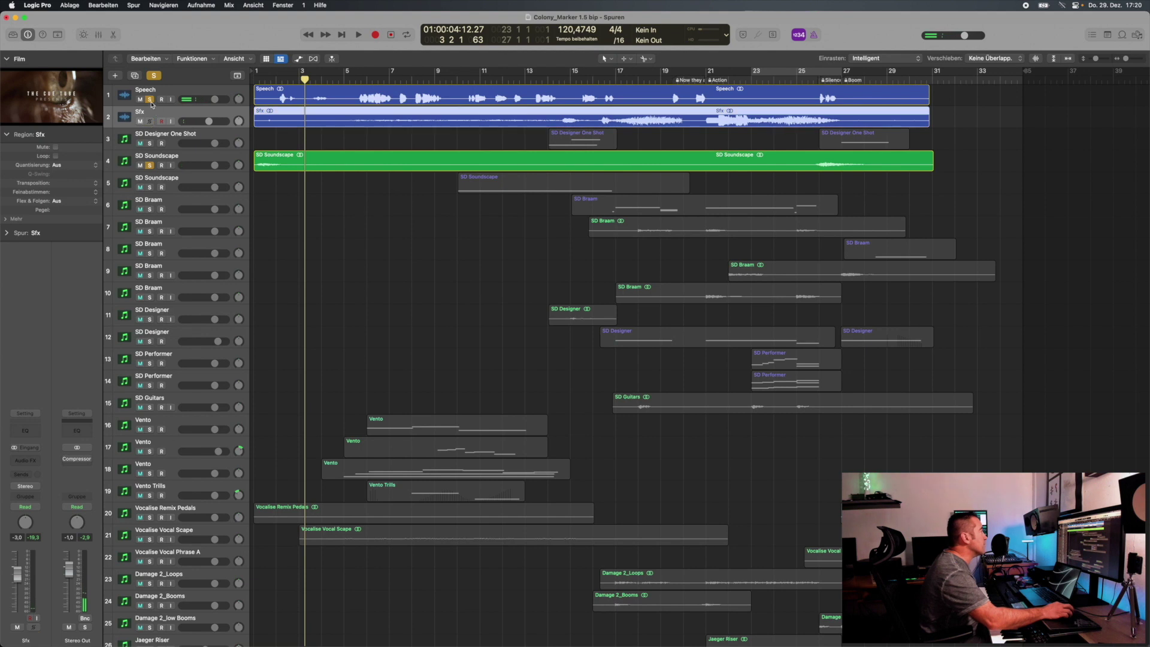
{"action": "left_click", "coordinate": [151, 100]}
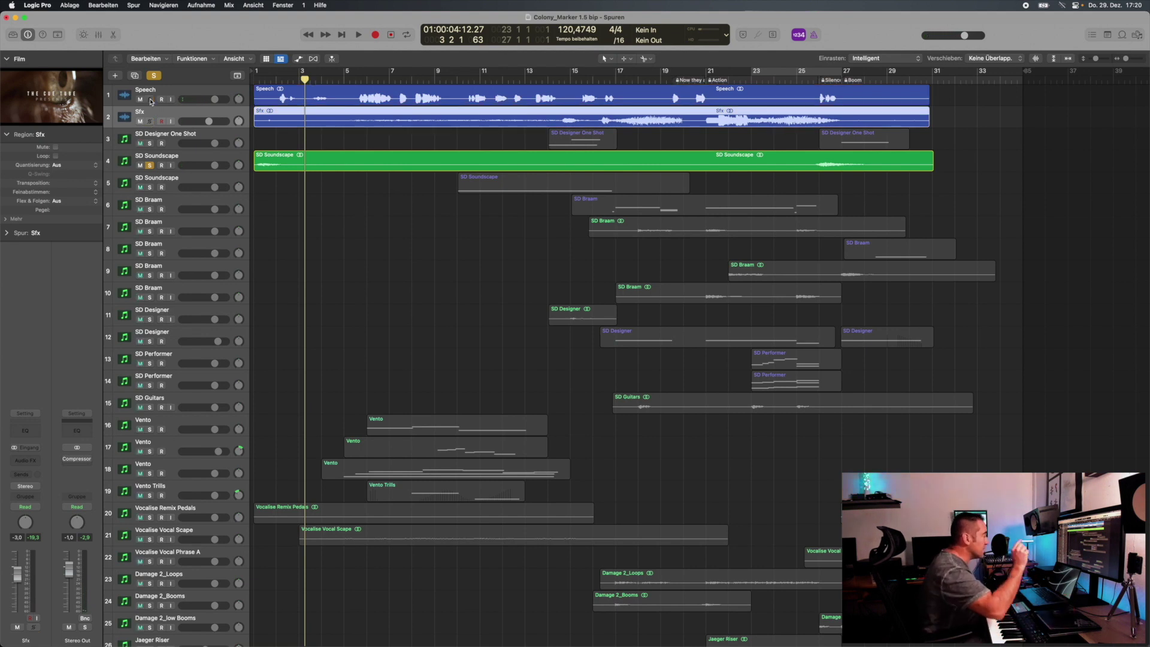
{"action": "key", "text": "Return"}
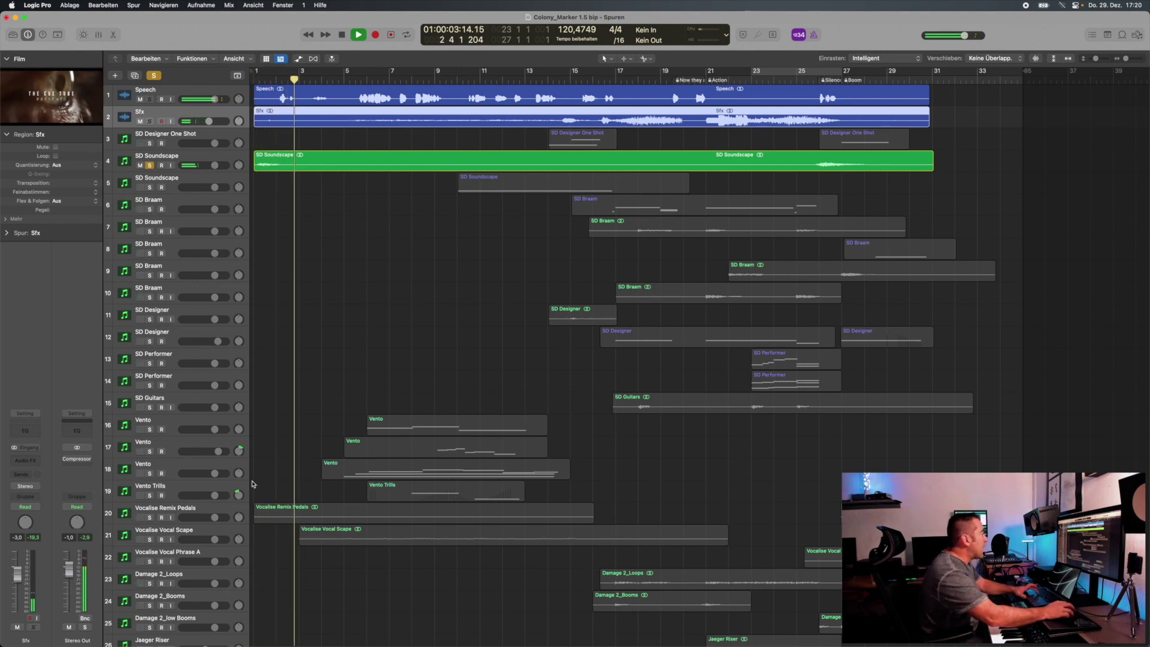
{"action": "left_click", "coordinate": [150, 540]}
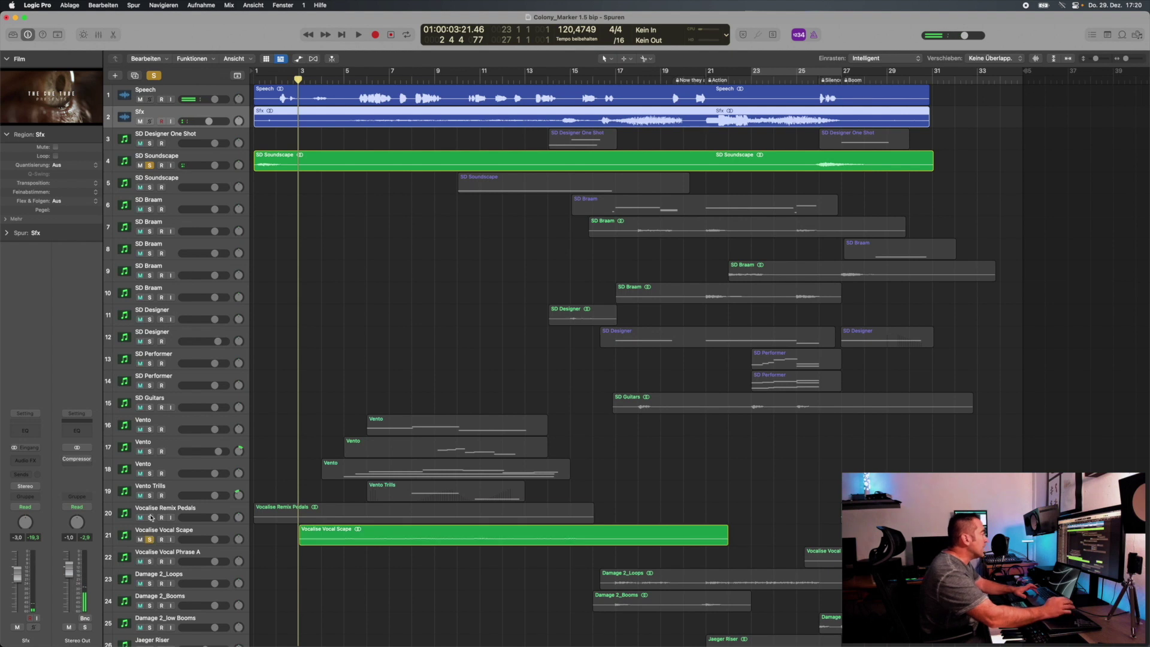
Solo Vocalise Remix Pedals, unsolo SD Soundscape, and play both Vocalise layers against the film
{"action": "left_click", "coordinate": [150, 518]}
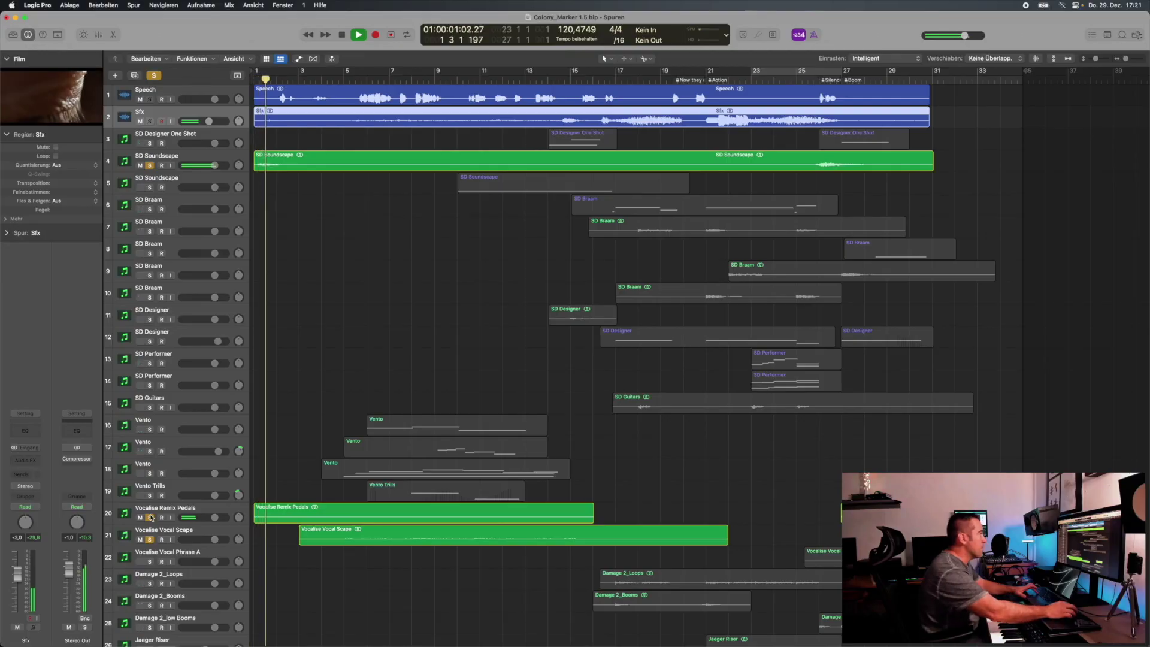
{"action": "left_click", "coordinate": [150, 165]}
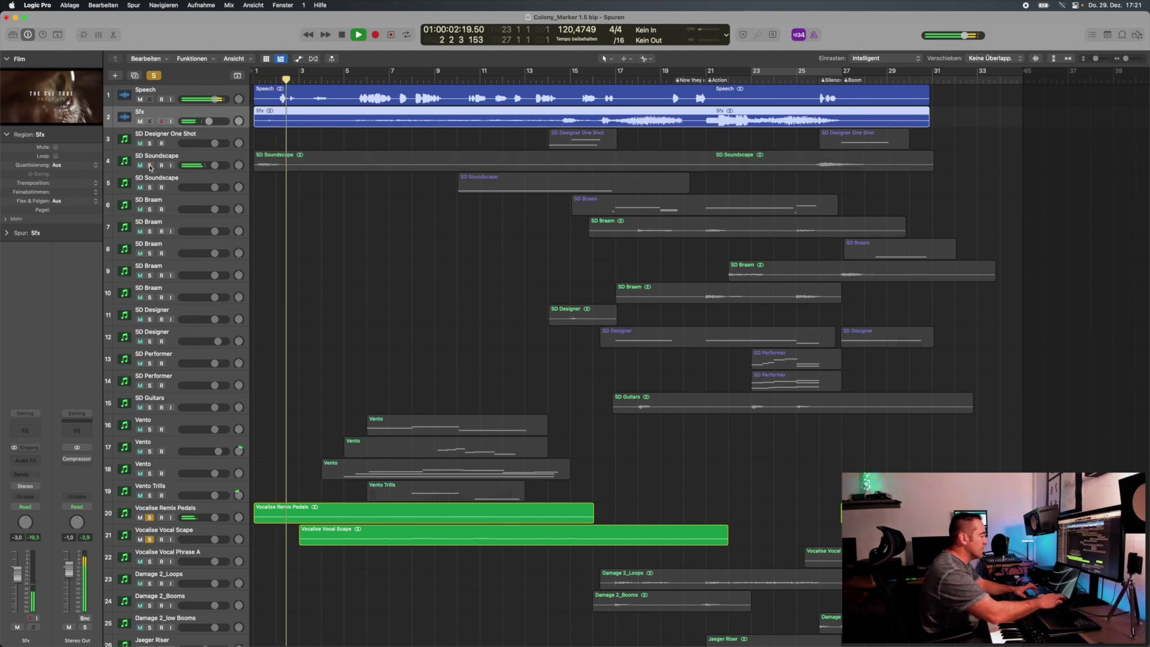
{"action": "key", "text": "space"}
{"action": "key", "text": "space"}
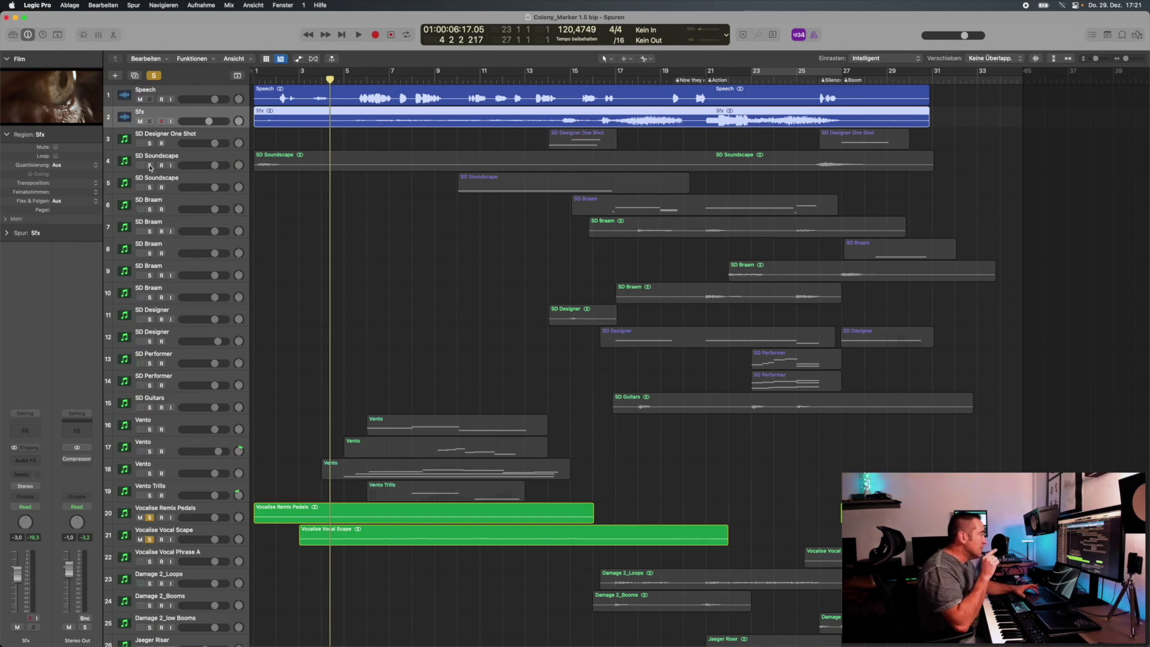
{"action": "key", "text": "space"}
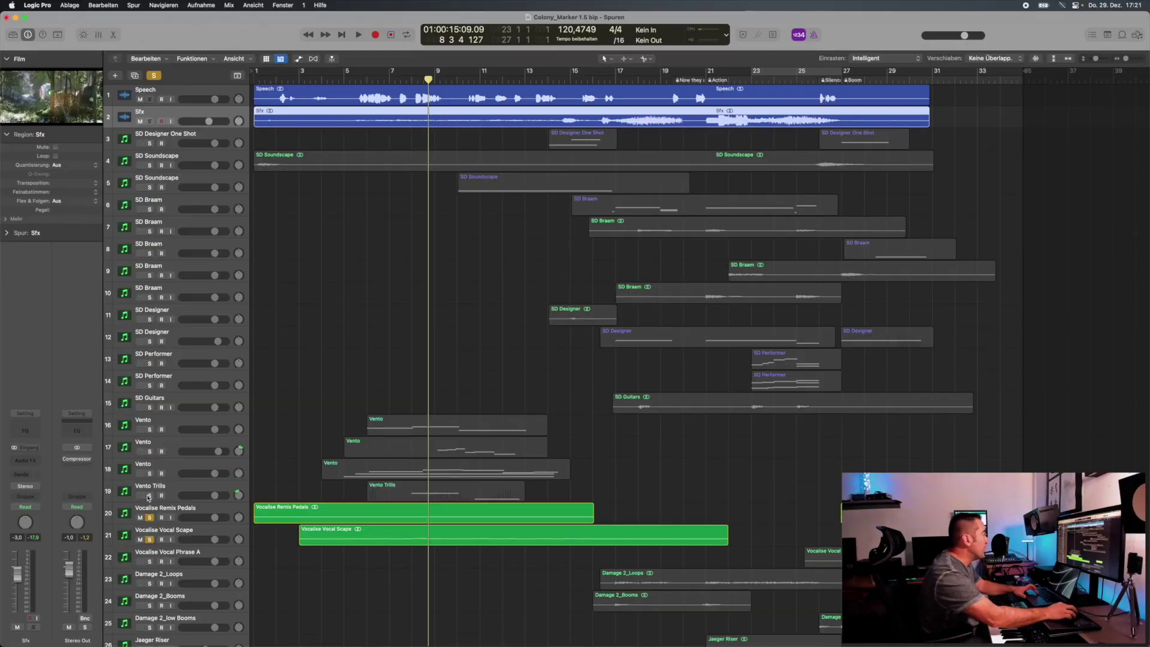
Solo Vento Trills and the Vento tracks 16, 17 and 18
{"action": "left_click", "coordinate": [149, 496]}
{"action": "left_click", "coordinate": [149, 474]}
{"action": "left_click", "coordinate": [150, 451]}
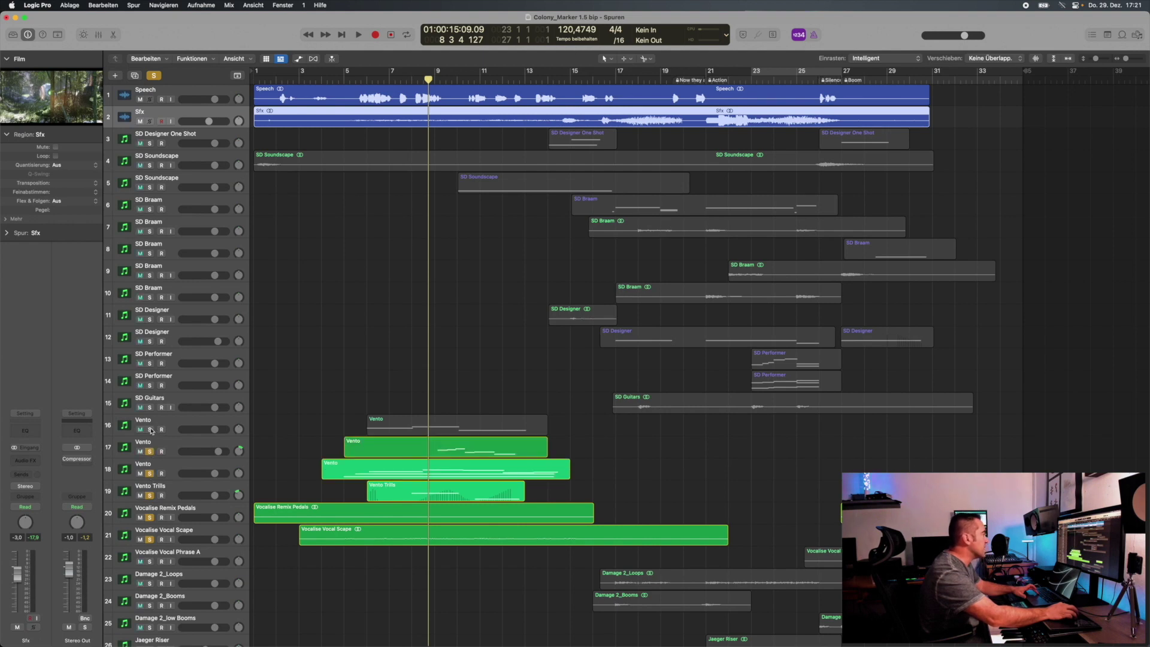
{"action": "left_click", "coordinate": [151, 430]}
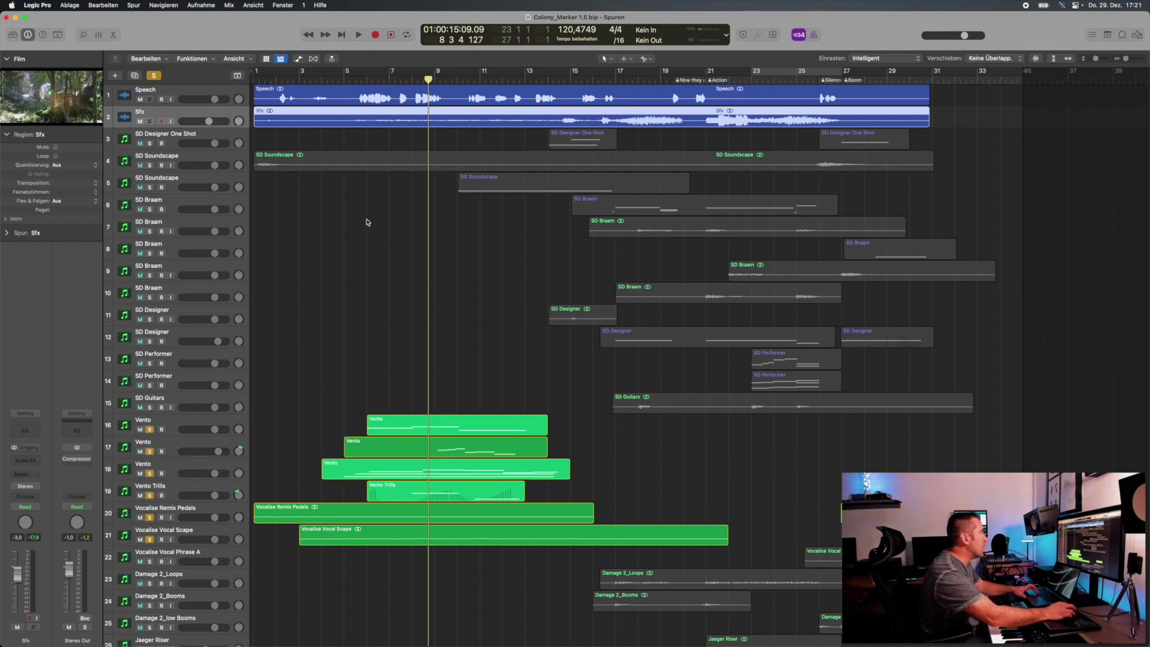
Mute Sfx and Speech and move the playhead to a new start point
{"action": "left_click", "coordinate": [140, 121]}
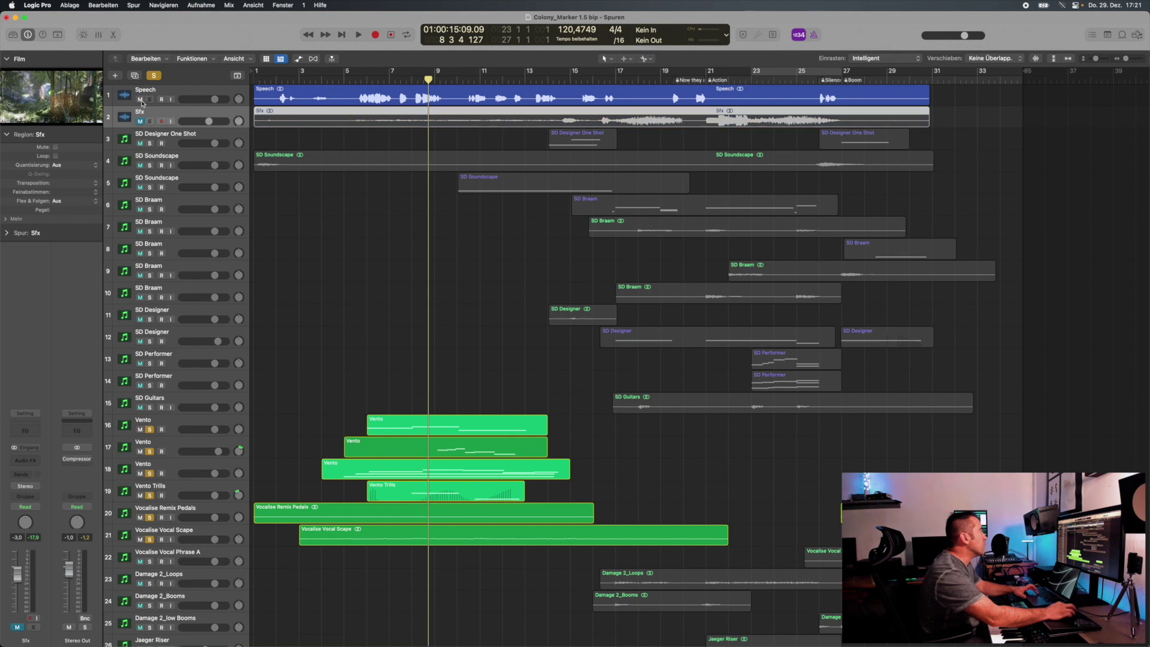
{"action": "left_click", "coordinate": [140, 99]}
{"action": "left_click", "coordinate": [316, 79]}
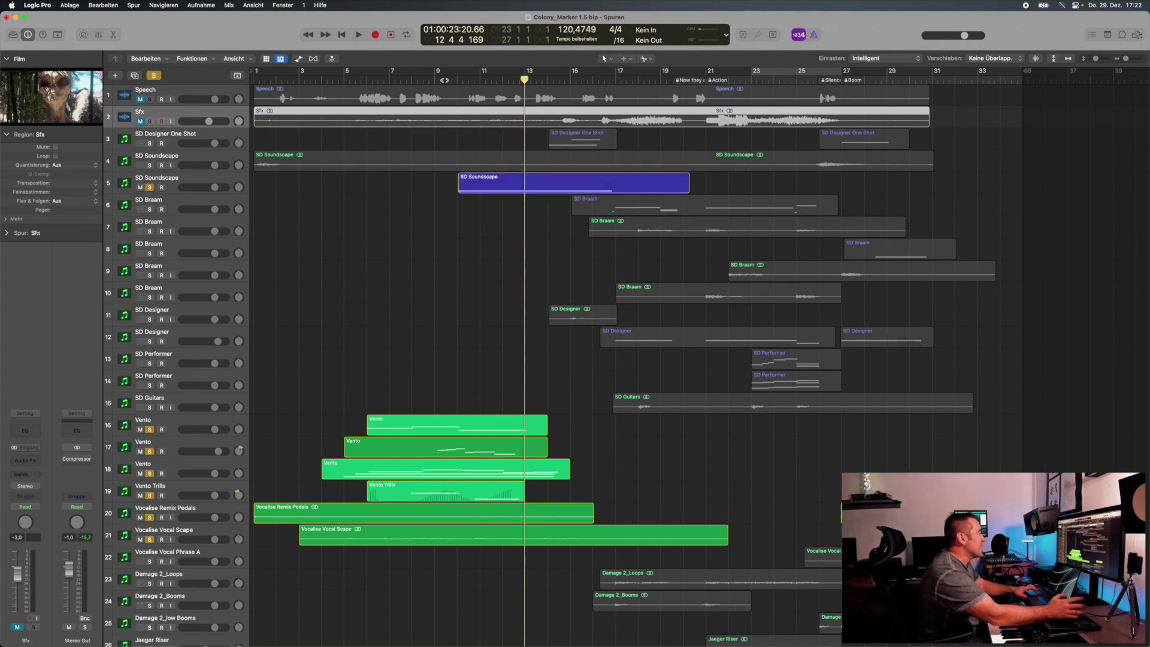
Jump back to bar 9, select SD Designer One Shot, and audition the layers briefly
{"action": "key", "text": "space"}
{"action": "key", "text": "space"}
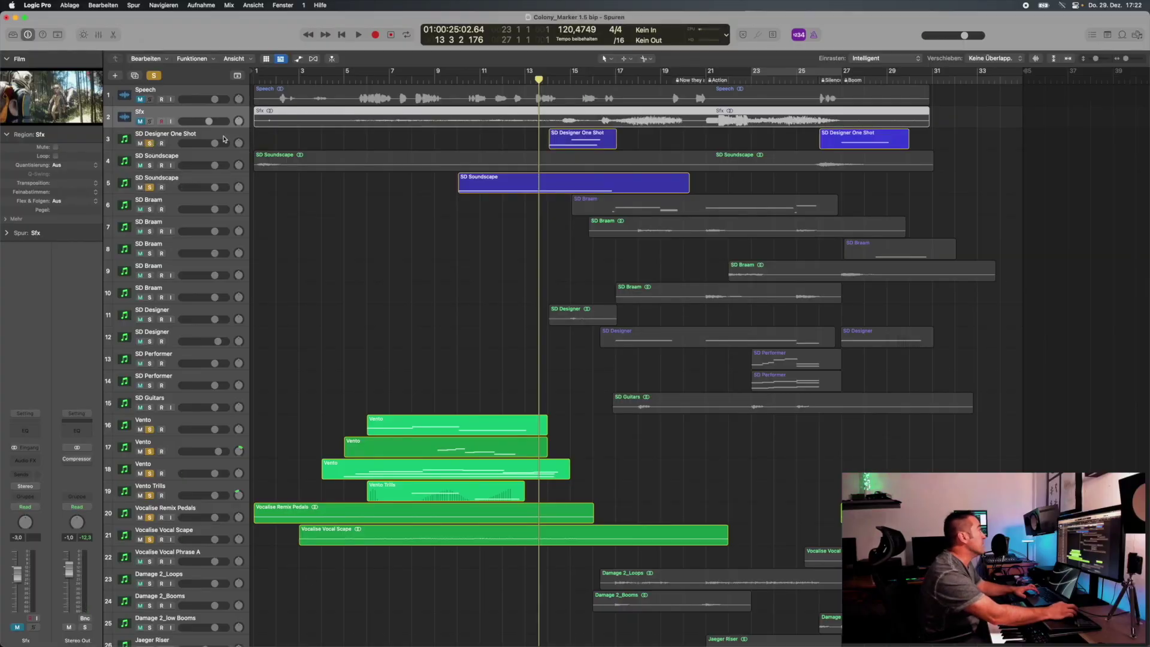
{"action": "left_click", "coordinate": [188, 137]}
{"action": "key", "text": "space"}
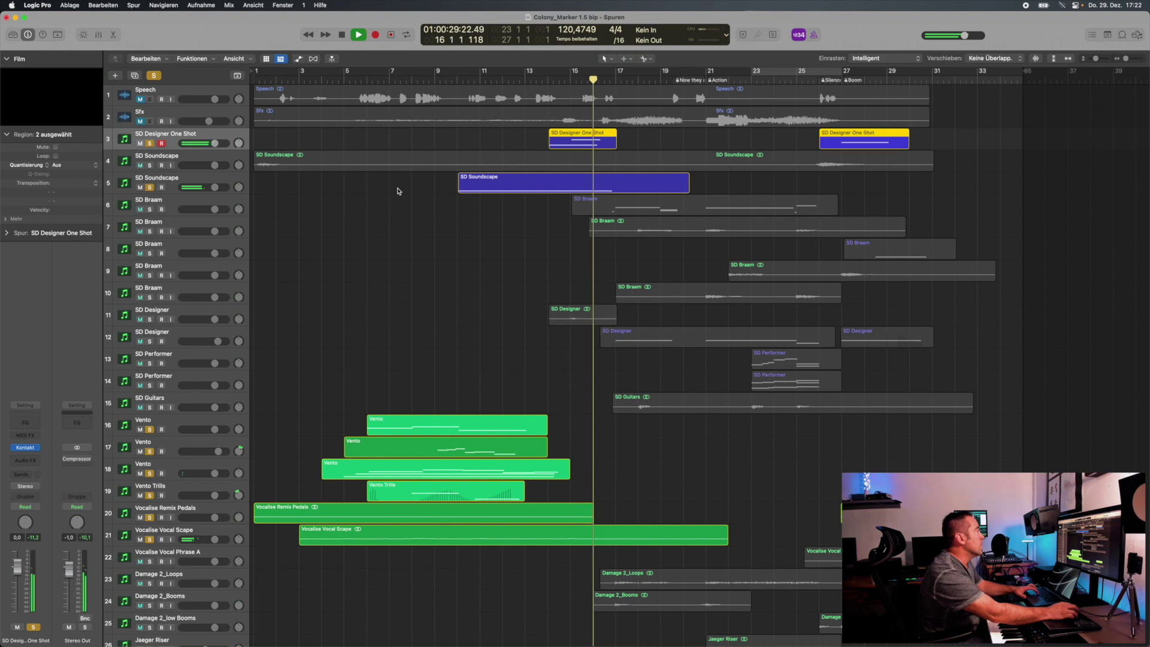
{"action": "key", "text": "space"}
Unmute Sfx and Speech, play from bar 14, and show the Film, Tempo, Marker and Beat-Mapping tracks
{"action": "left_click", "coordinate": [139, 122]}
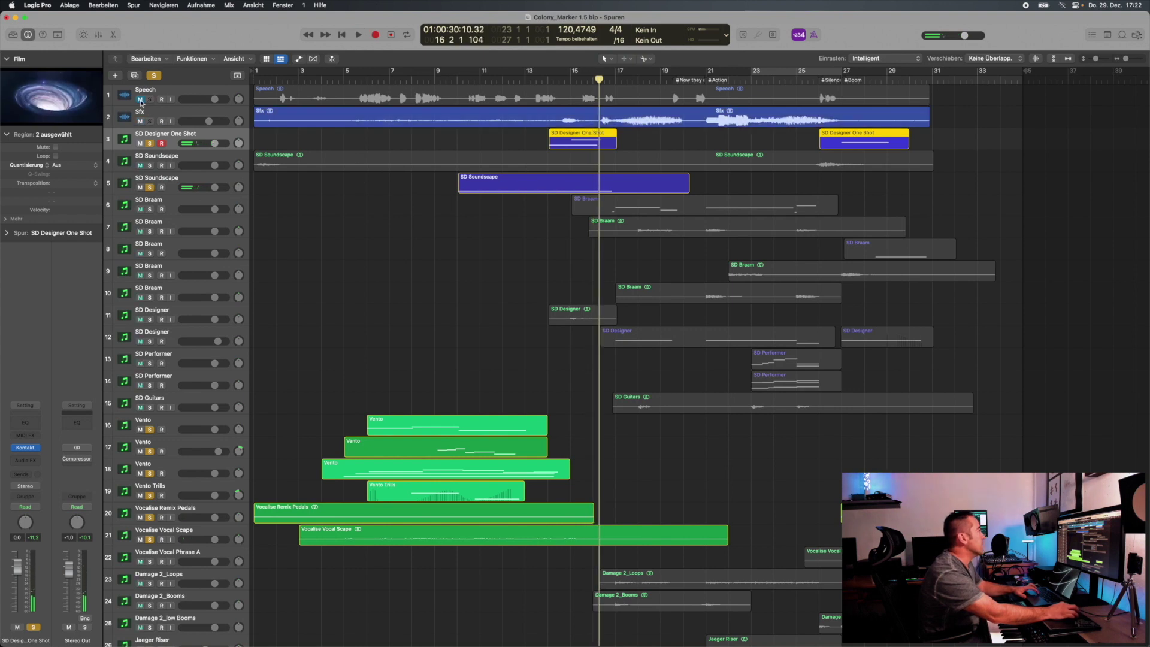
{"action": "left_click", "coordinate": [140, 99]}
{"action": "left_click", "coordinate": [541, 79]}
{"action": "key", "text": "space"}
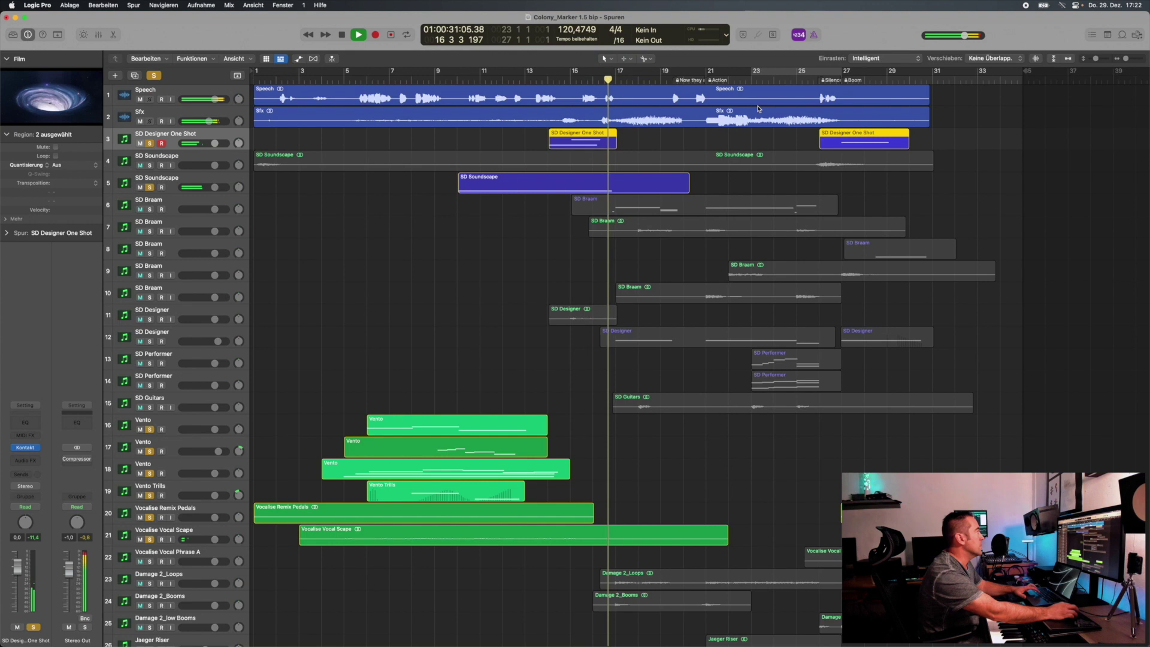
{"action": "left_click", "coordinate": [238, 76]}
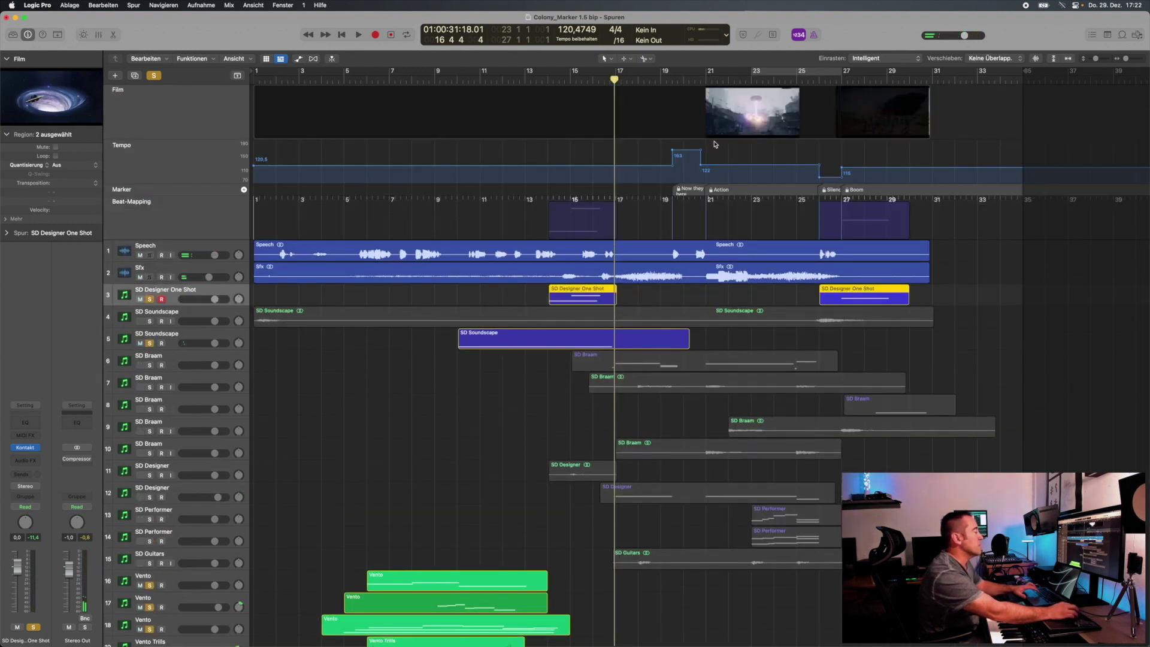
During playback, solo Damage 2_Loops, Damage 2_Booms and Jaeger Riser
{"action": "key", "text": "space"}
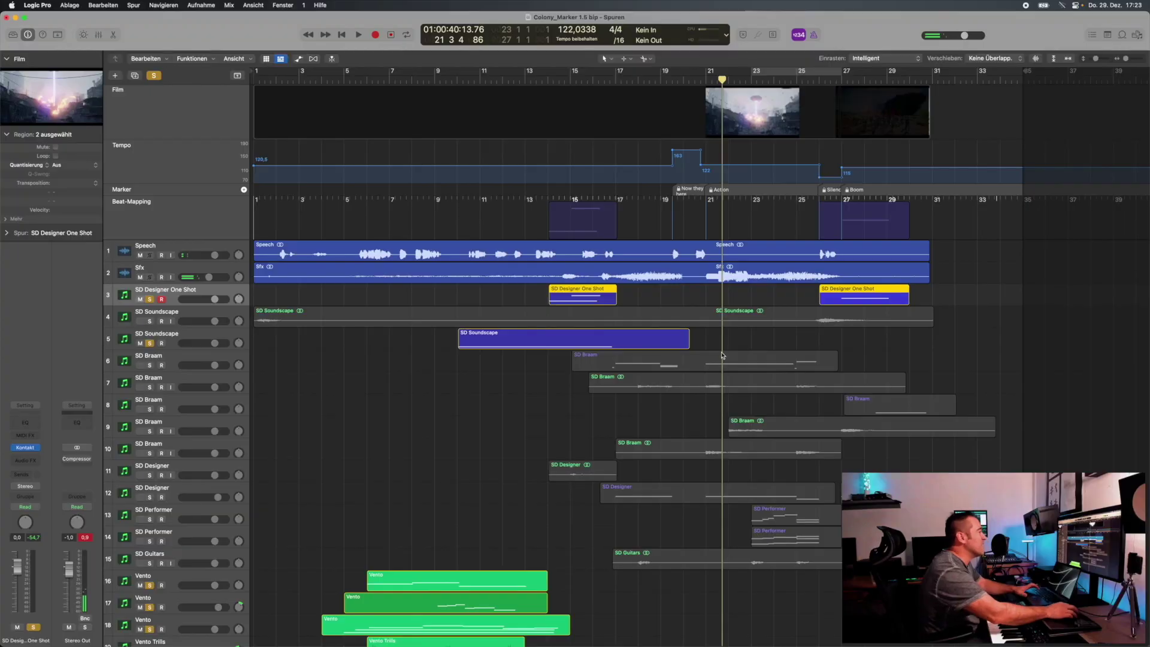
{"action": "scroll", "coordinate": [656, 373], "scroll_direction": "down", "scroll_amount": 8}
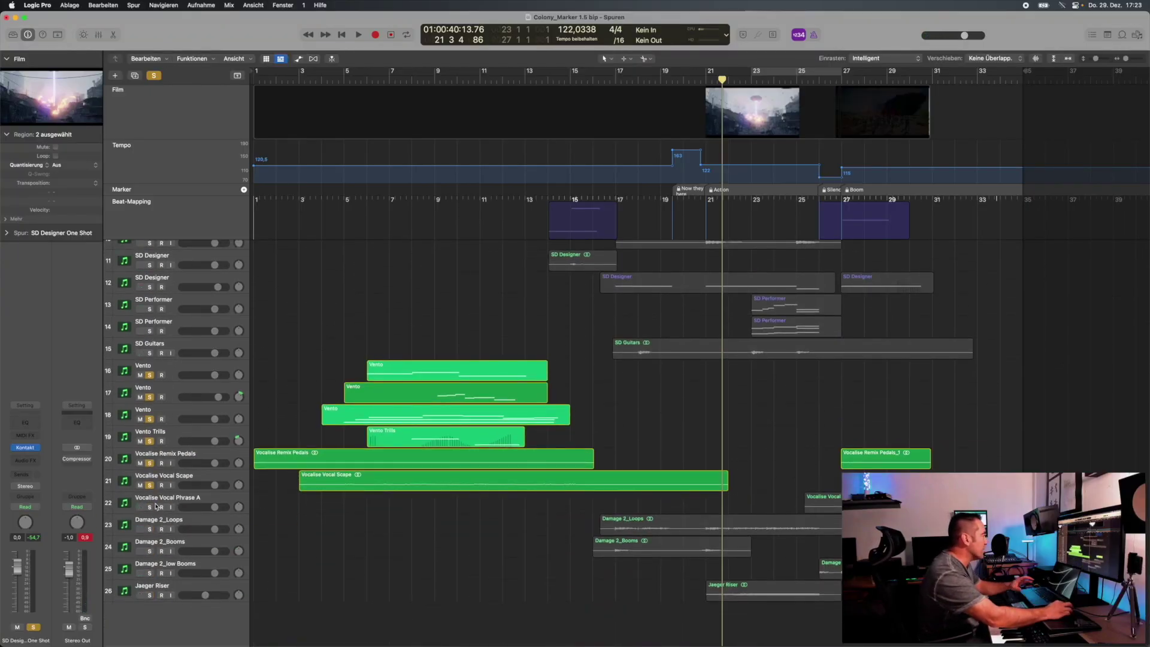
{"action": "left_click", "coordinate": [149, 530]}
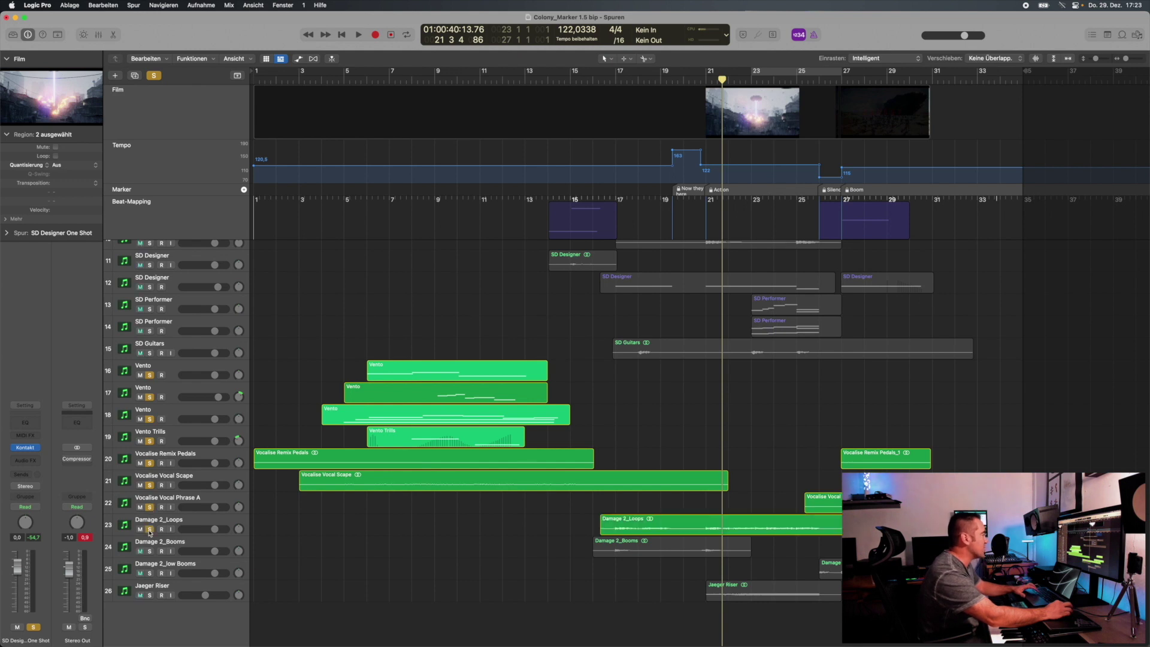
{"action": "left_click", "coordinate": [150, 551]}
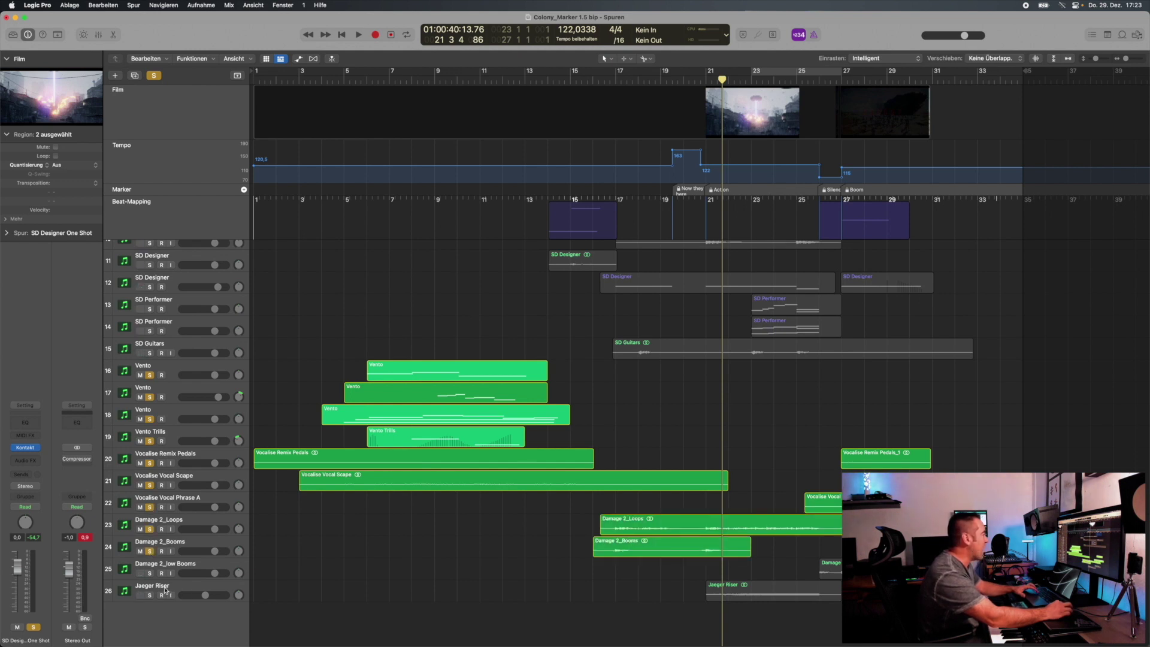
{"action": "left_click", "coordinate": [150, 595]}
Restart playback from bar 15
{"action": "scroll", "coordinate": [168, 452], "scroll_direction": "up", "scroll_amount": 4}
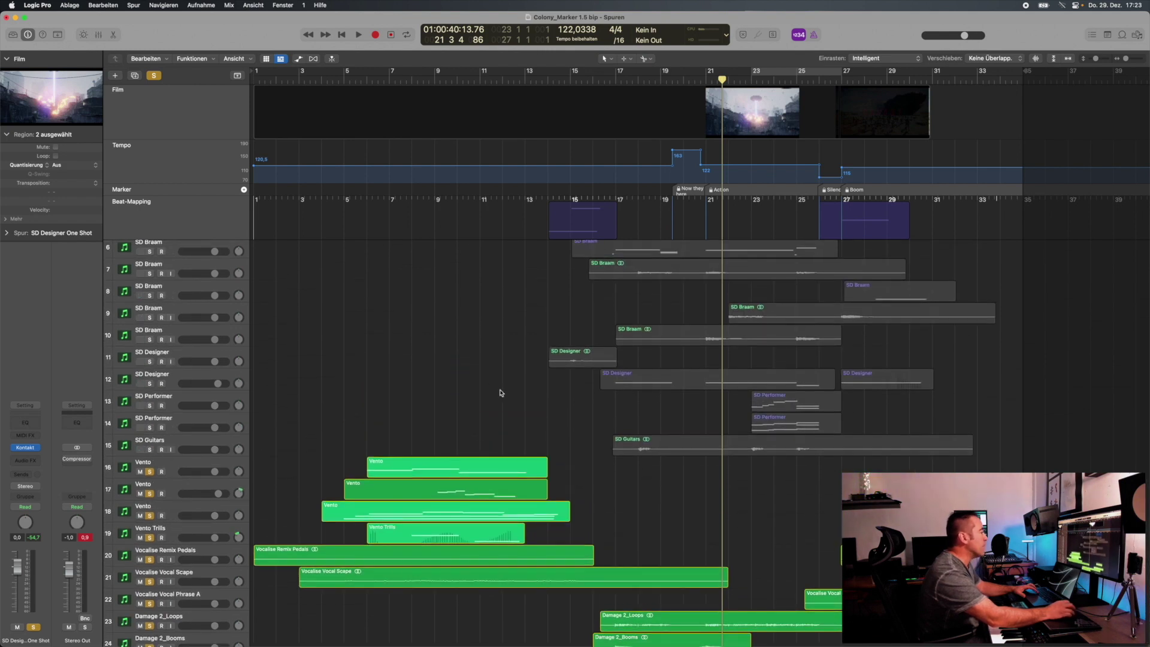
{"action": "scroll", "coordinate": [501, 393], "scroll_direction": "down", "scroll_amount": 4}
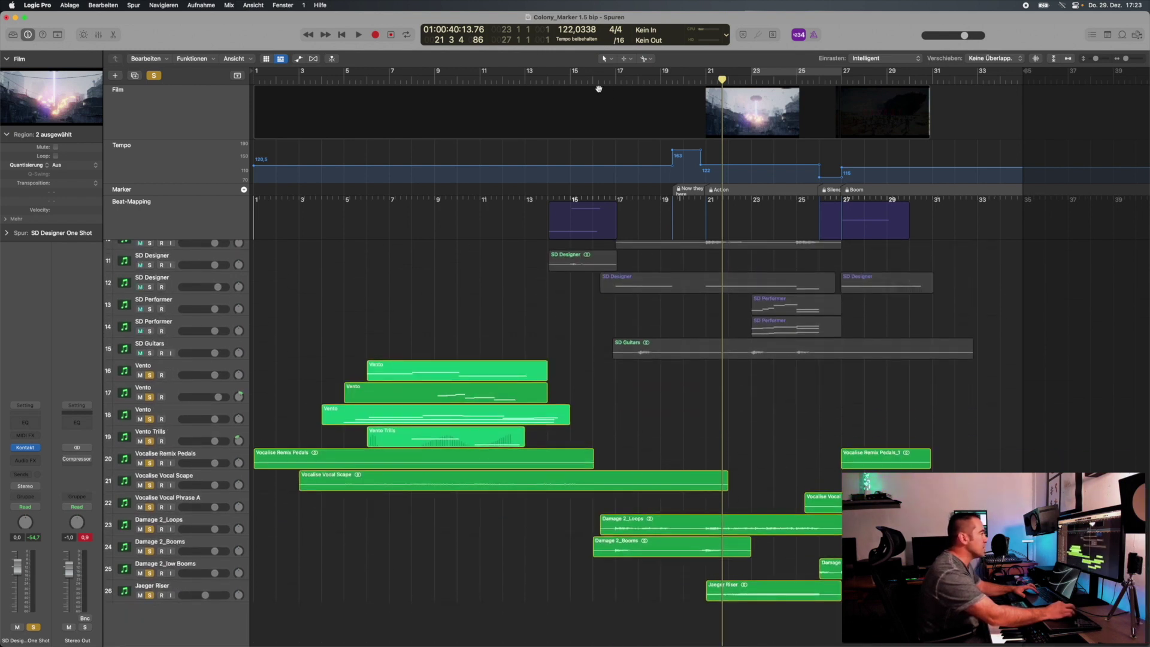
{"action": "left_click", "coordinate": [575, 81]}
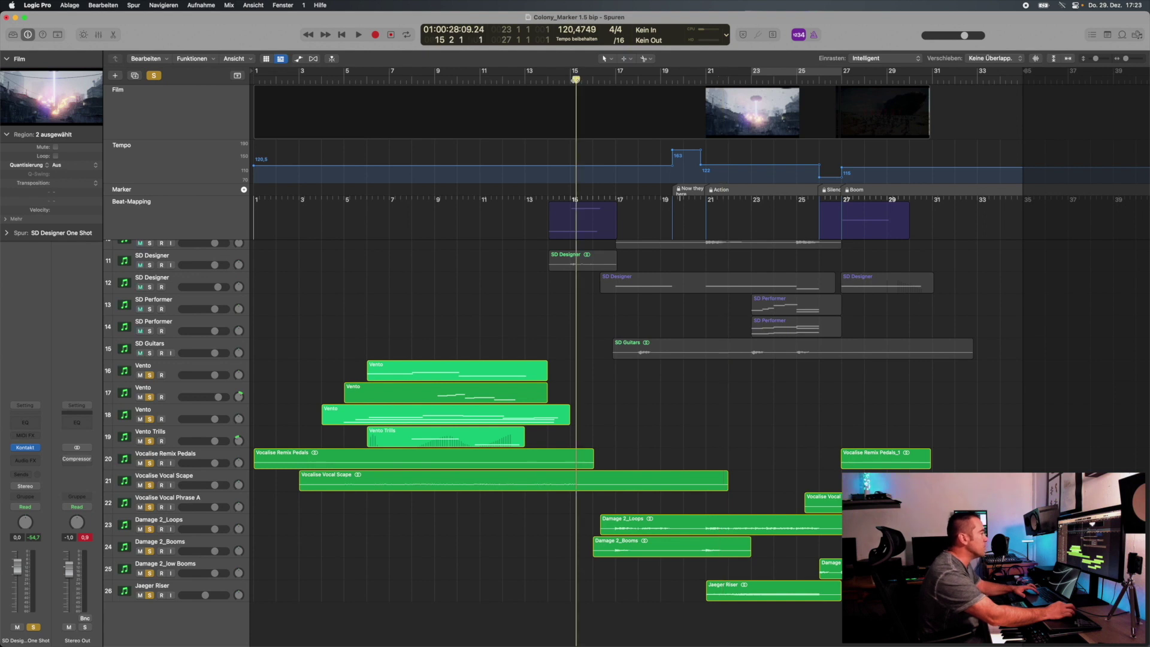
{"action": "key", "text": "space"}
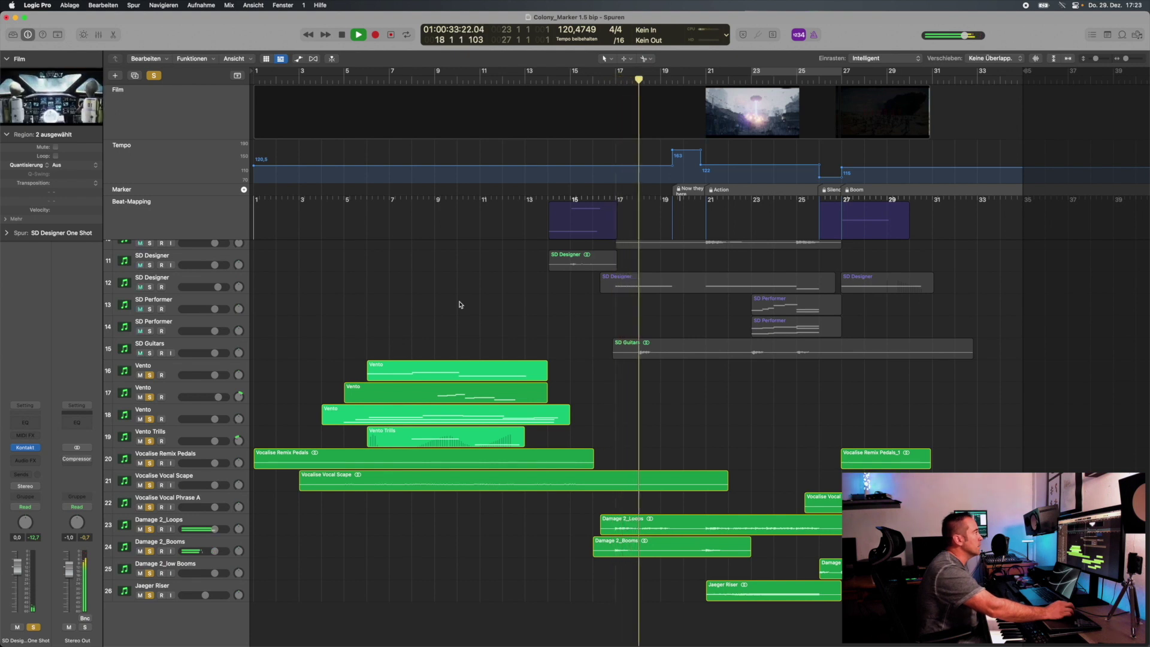
Hide the global film, tempo and marker tracks with G, then stop playback
{"action": "key", "text": "g"}
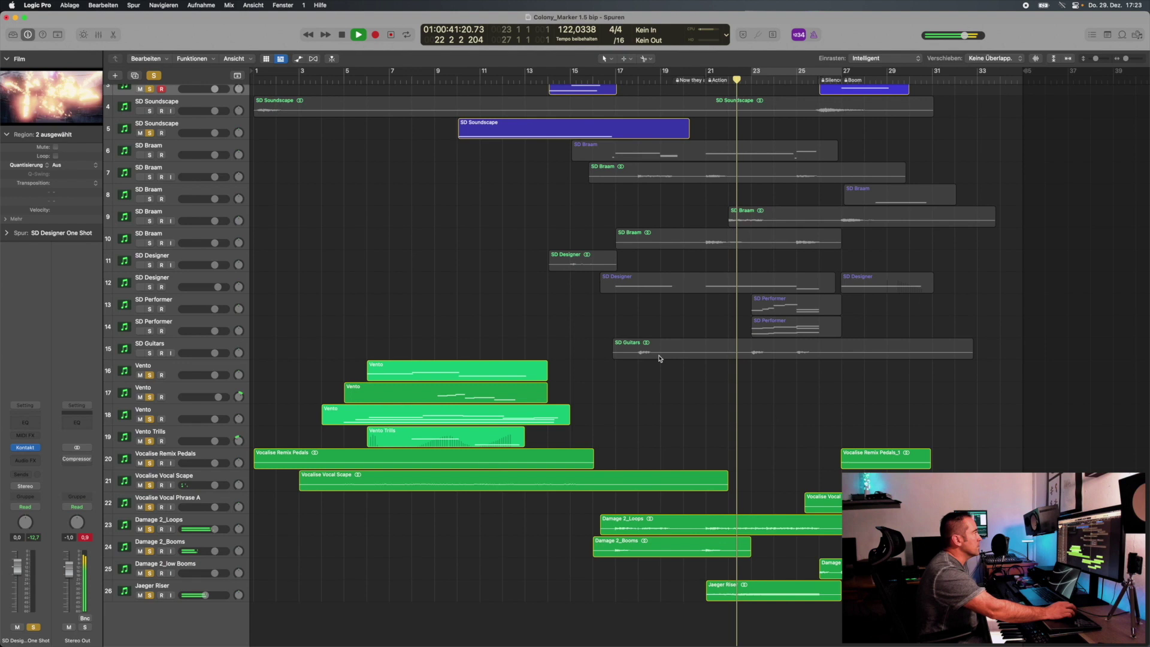
{"action": "scroll", "coordinate": [485, 207], "scroll_direction": "up", "scroll_amount": 3}
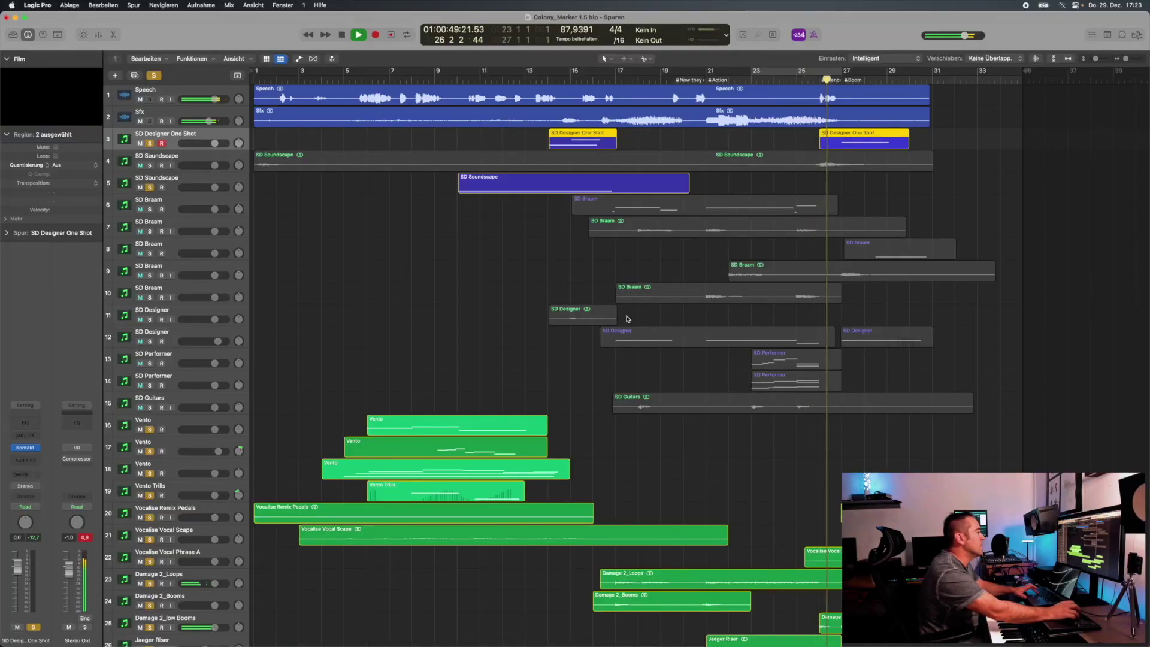
{"action": "scroll", "coordinate": [623, 319], "scroll_direction": "down", "scroll_amount": 3}
{"action": "key", "text": "space"}
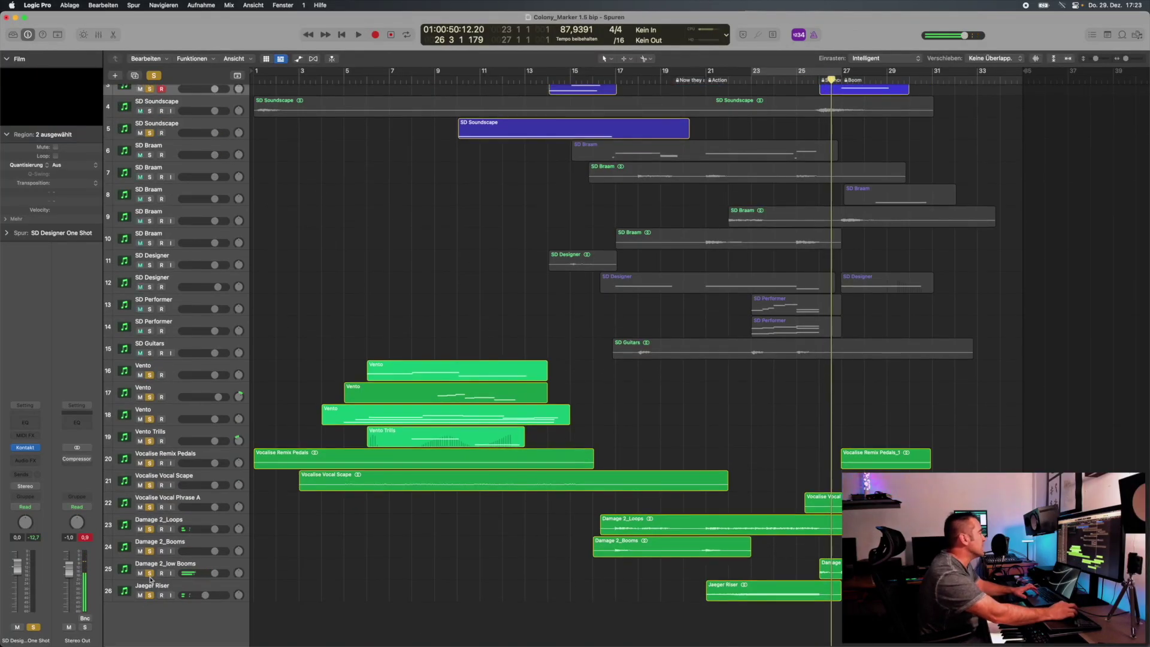
Unsolo Damage 2_Booms, Damage 2_Loops, both Vocalise tracks, Vento Trills and the third Vento
{"action": "left_click", "coordinate": [150, 552]}
{"action": "left_click", "coordinate": [150, 529]}
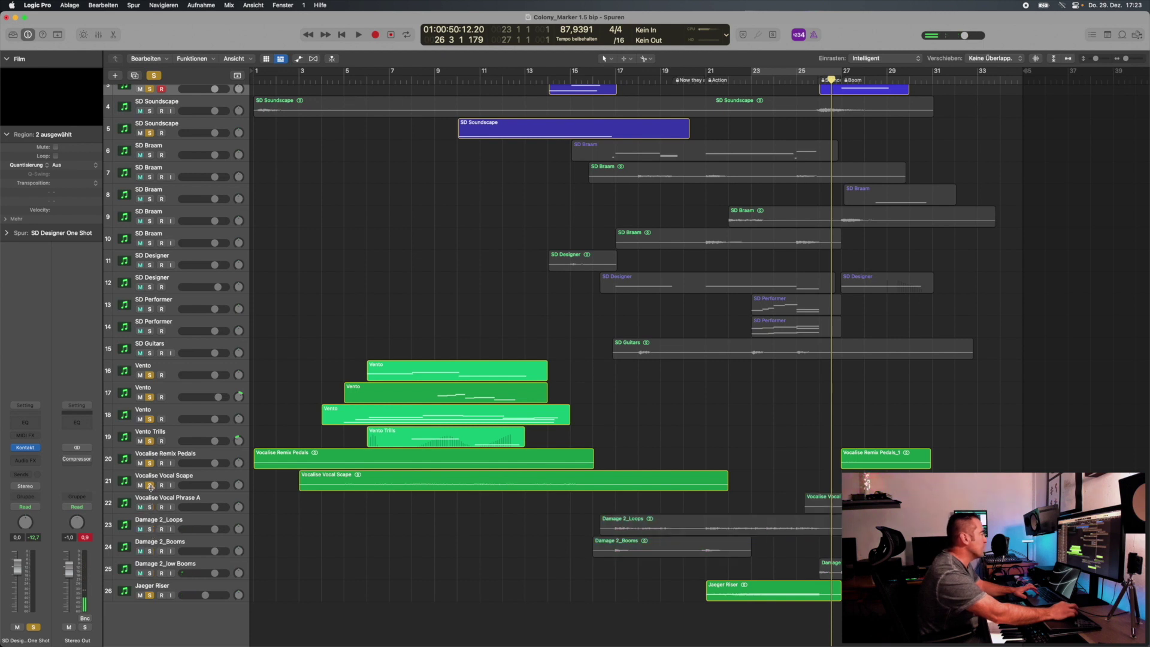
{"action": "left_click", "coordinate": [150, 486]}
{"action": "left_click", "coordinate": [150, 463]}
{"action": "left_click", "coordinate": [149, 441]}
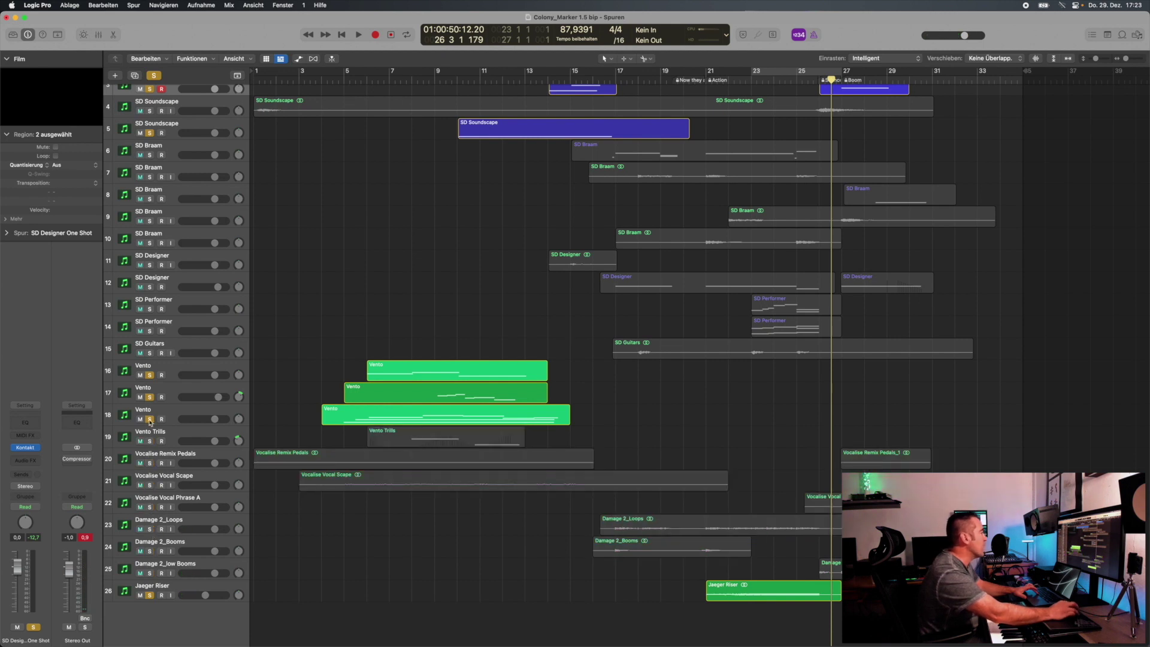
{"action": "left_click", "coordinate": [150, 419]}
Start playback around bar 20 and mute the Sfx and Speech tracks
{"action": "double_click", "coordinate": [698, 73]}
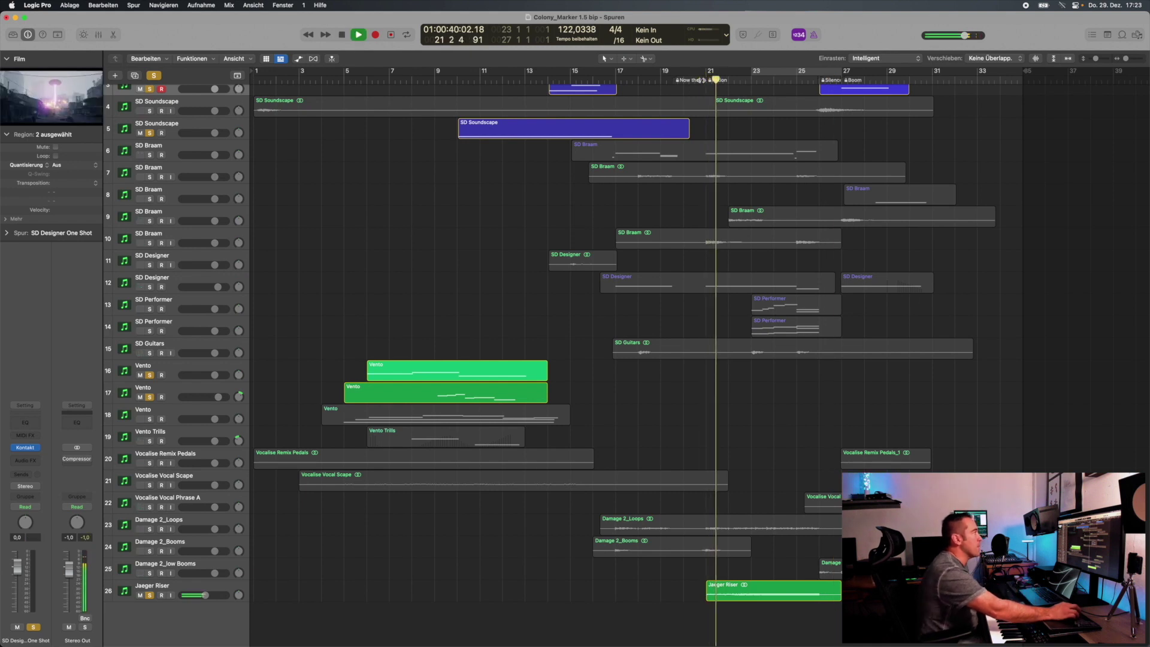
{"action": "scroll", "coordinate": [147, 122], "scroll_direction": "up", "scroll_amount": 3}
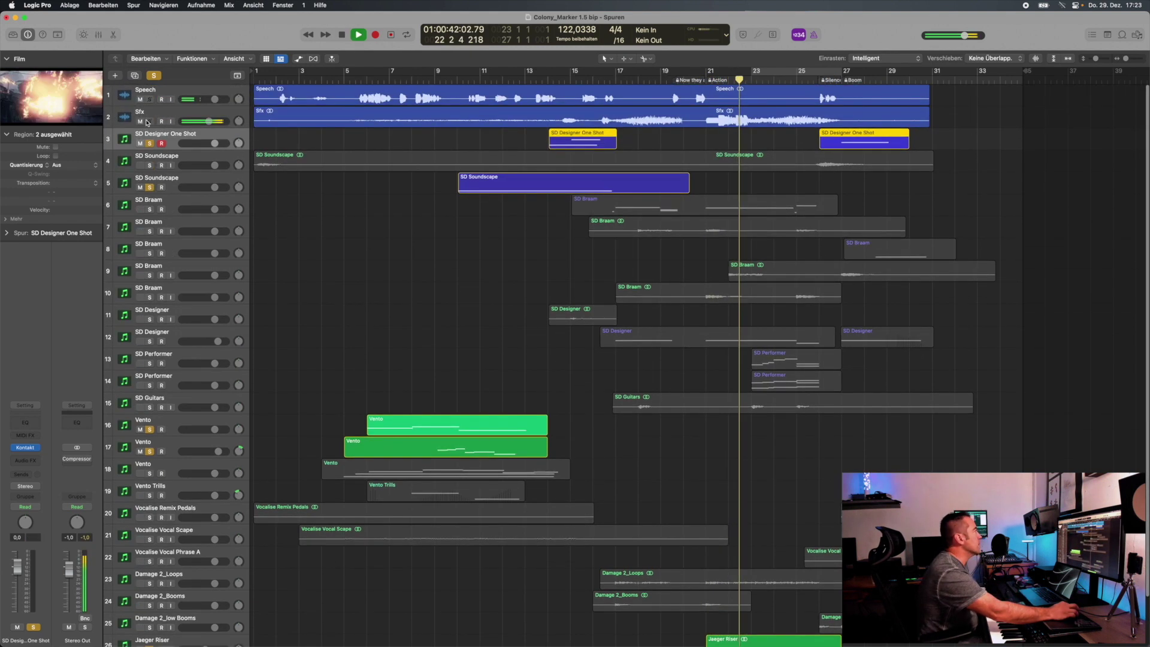
{"action": "left_click", "coordinate": [141, 121]}
{"action": "left_click", "coordinate": [141, 100]}
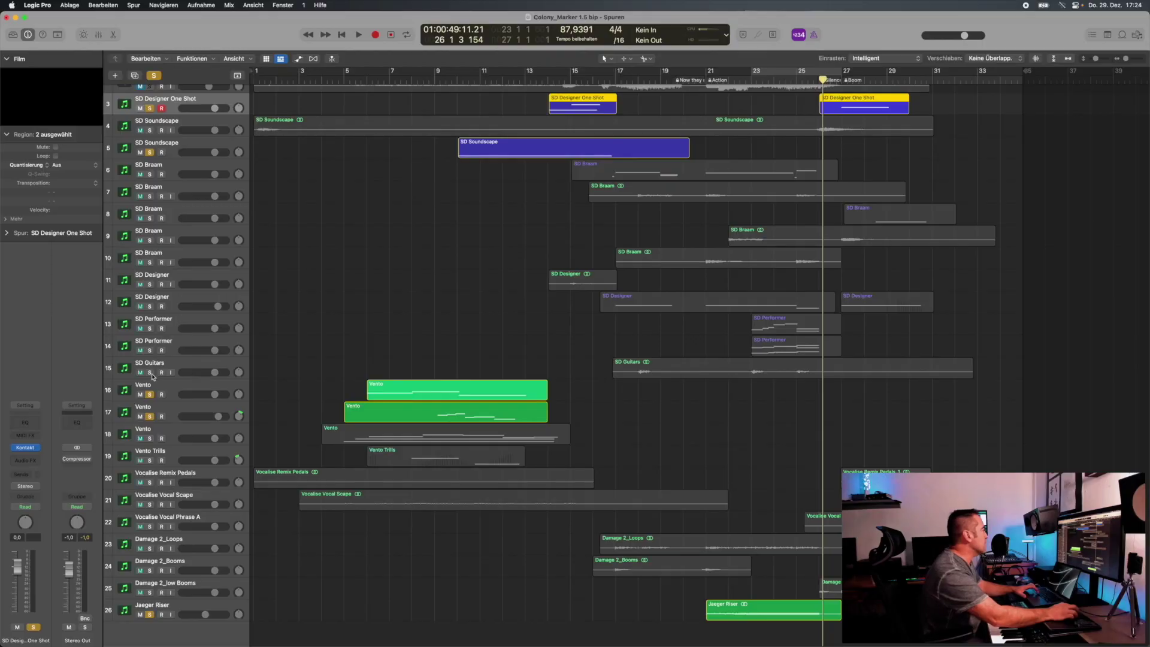
Solo SD Guitars, the second SD Designer, and SD Braam tracks 10, 9, 7 and 6
{"action": "left_click", "coordinate": [151, 372]}
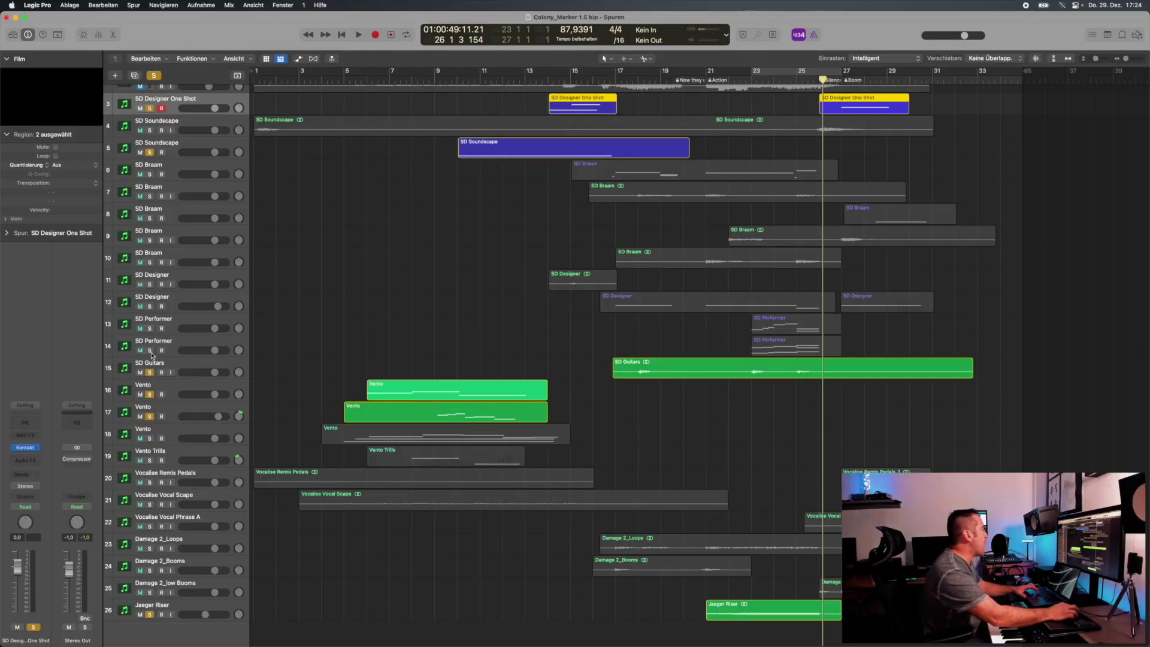
{"action": "left_click", "coordinate": [150, 307]}
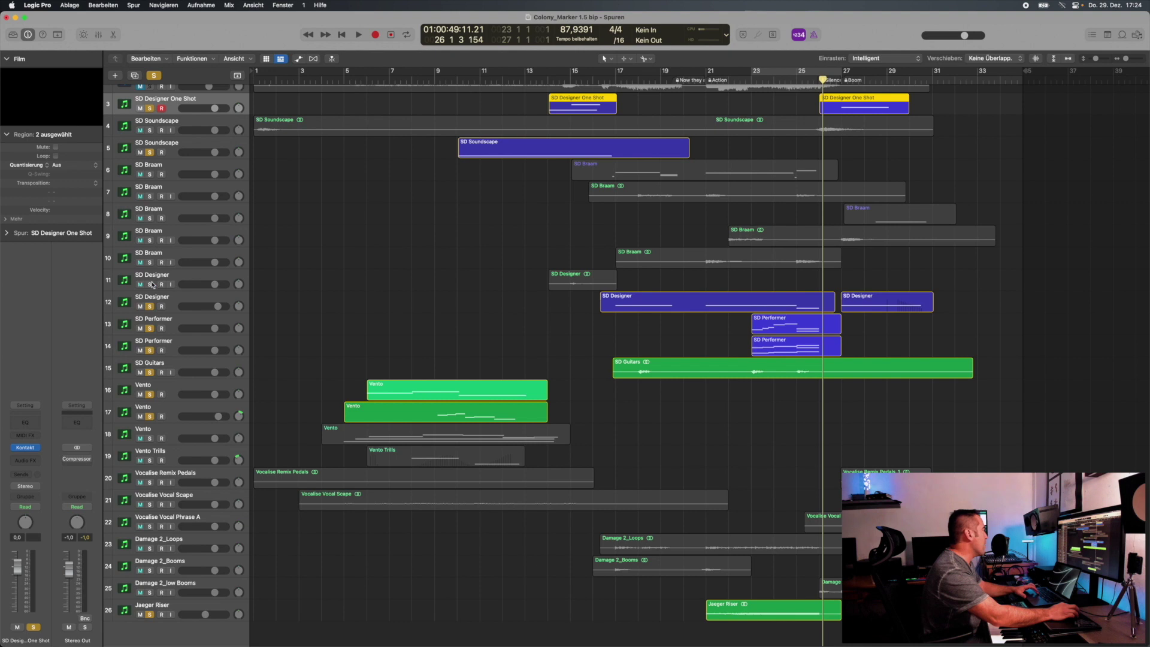
{"action": "left_click", "coordinate": [150, 263]}
{"action": "left_click", "coordinate": [150, 240]}
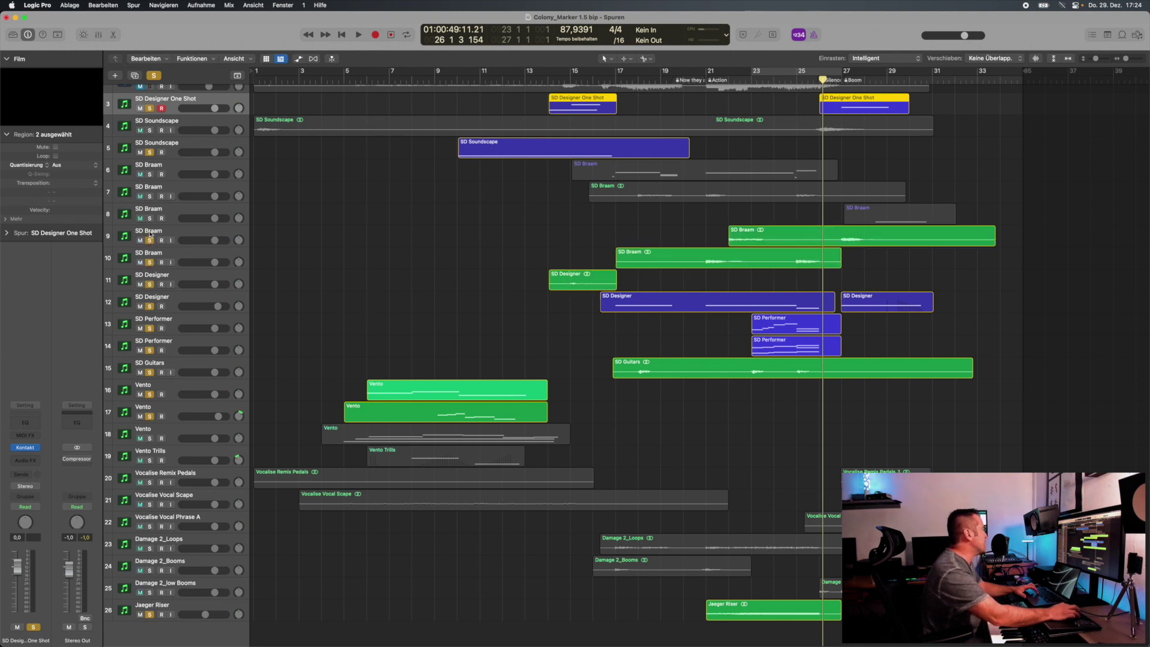
{"action": "left_click", "coordinate": [151, 197]}
{"action": "left_click", "coordinate": [151, 175]}
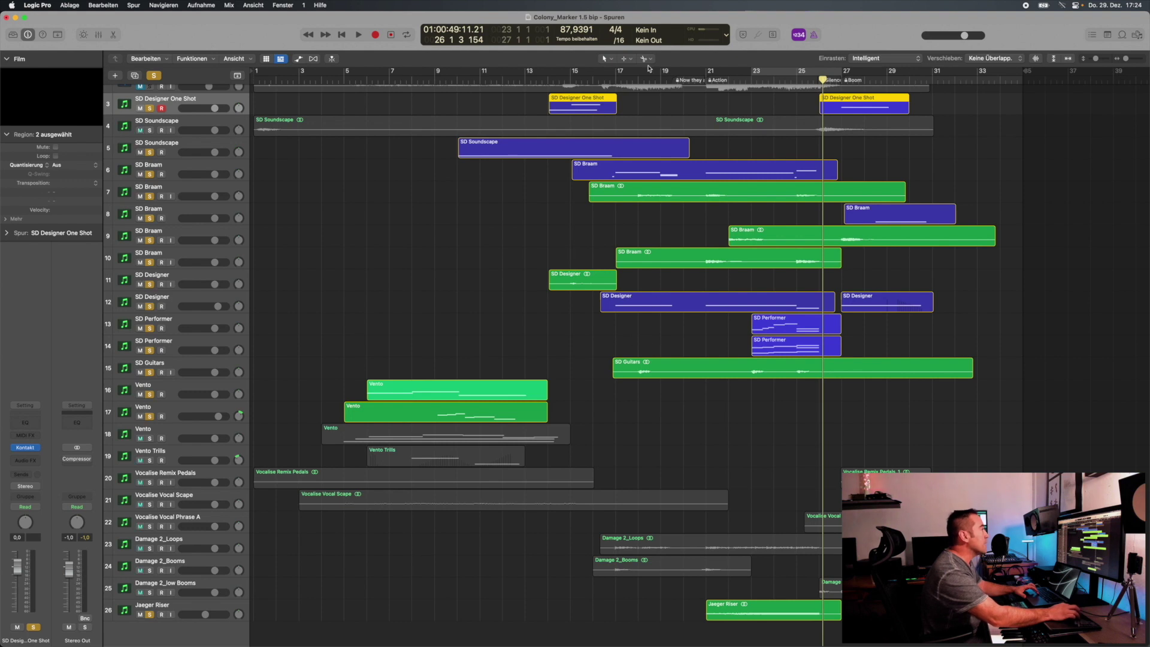
Audition the soloed group from bar 17, then stop
{"action": "left_click", "coordinate": [617, 81]}
{"action": "key", "text": "space"}
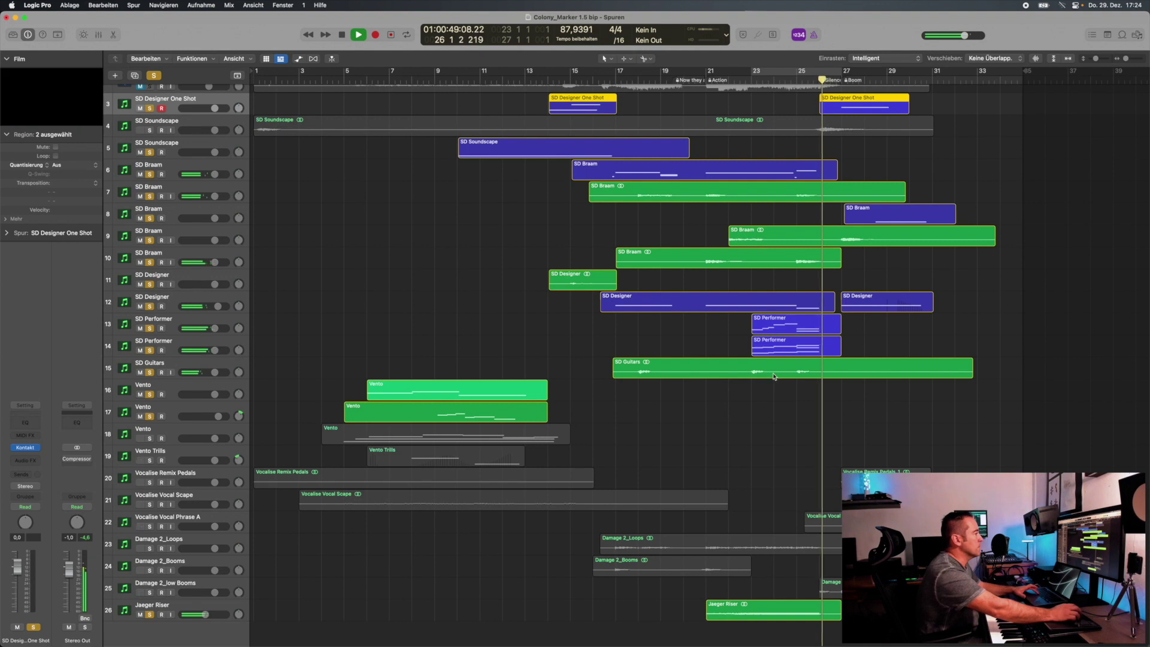
{"action": "key", "text": "space"}
Play the soloed group against the film, stop, and select the second SD Designer track
{"action": "scroll", "coordinate": [321, 198], "scroll_direction": "up", "scroll_amount": 2}
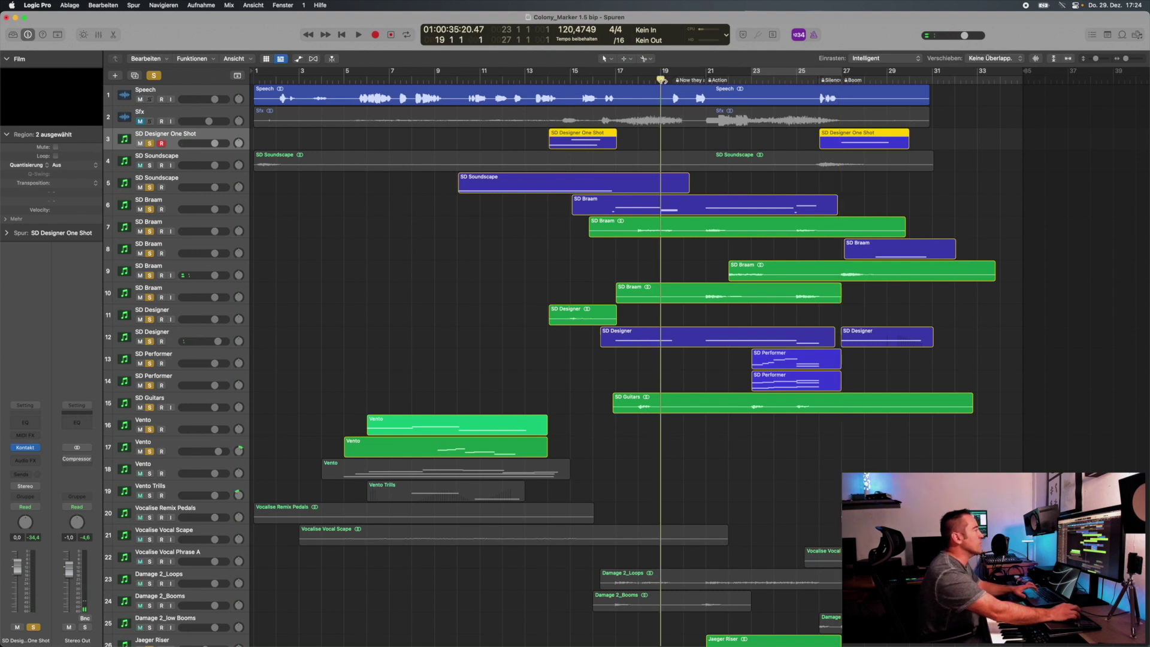
{"action": "key", "text": "space"}
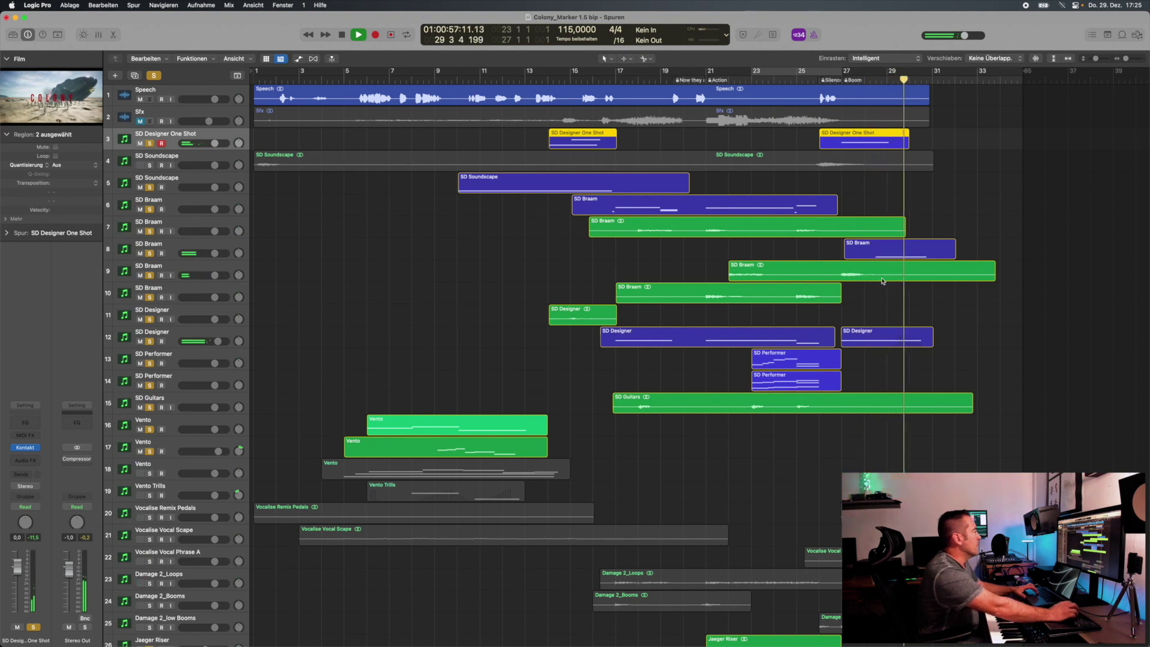
{"action": "key", "text": "space"}
{"action": "left_click", "coordinate": [182, 338]}
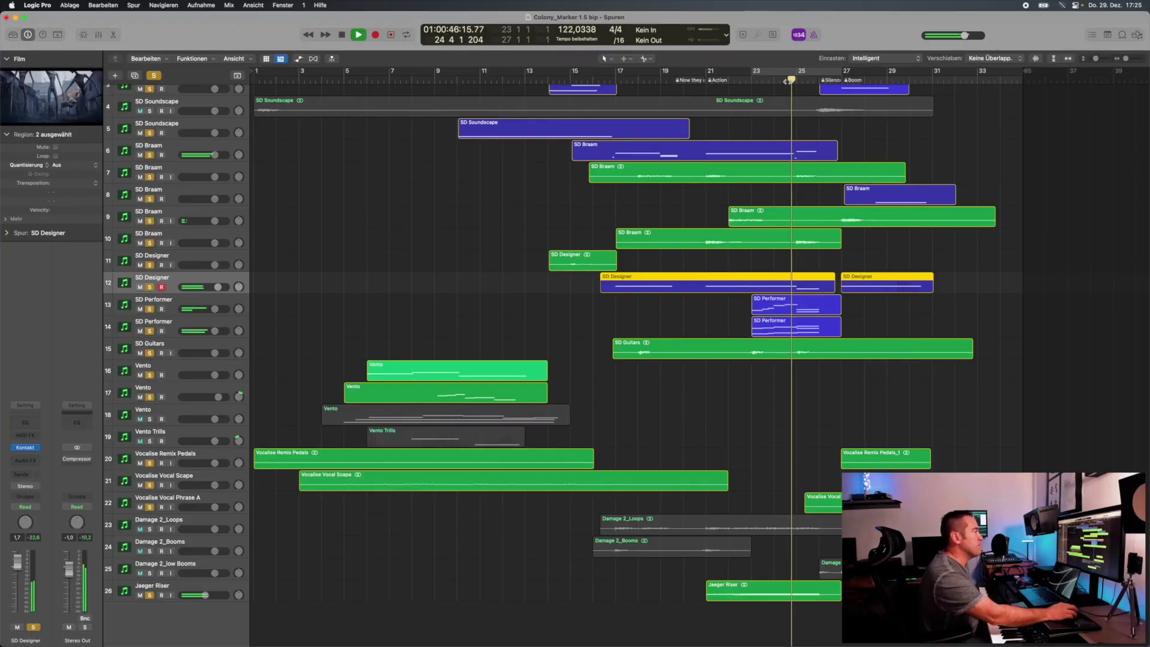
Unsolo SD Guitars, SD Performer and SD Designer, keeping the first SD Designer soloed
{"action": "left_click", "coordinate": [150, 353]}
{"action": "left_click_drag", "start_coordinate": [150, 334], "coordinate": [150, 263]}
{"action": "left_click", "coordinate": [150, 265]}
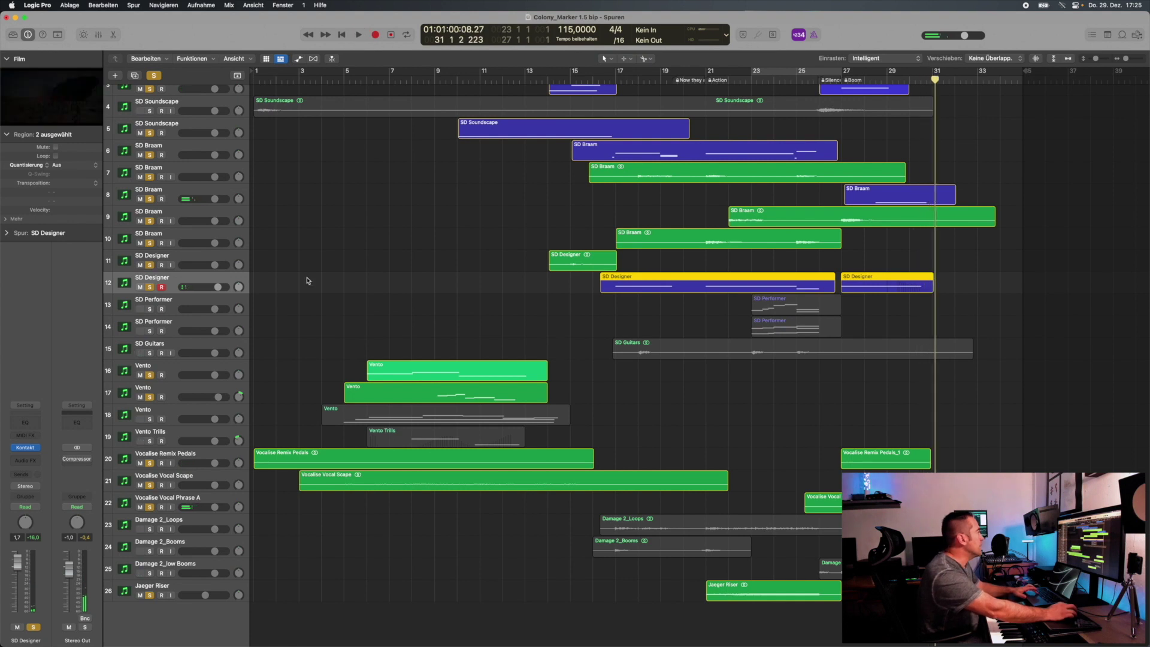
Select SD Braam track 10 and audition the remaining layers from around bar 24
{"action": "left_click", "coordinate": [148, 238]}
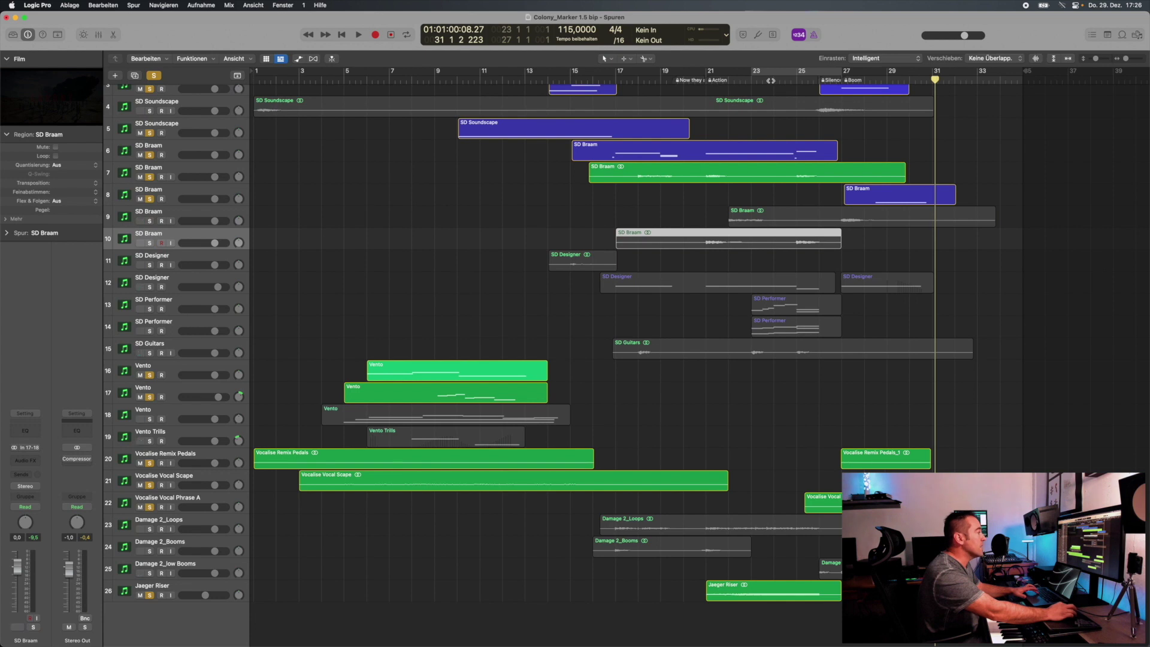
{"action": "key", "text": "space"}
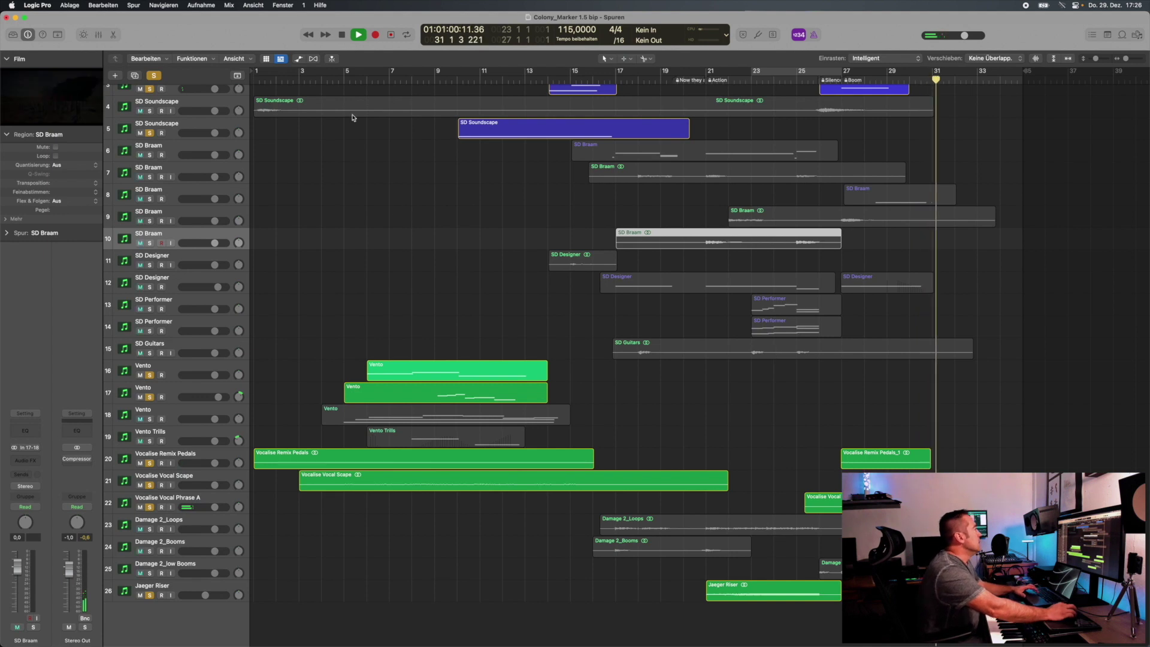
{"action": "scroll", "coordinate": [584, 300], "scroll_direction": "up", "scroll_amount": 3}
{"action": "key", "text": "space"}
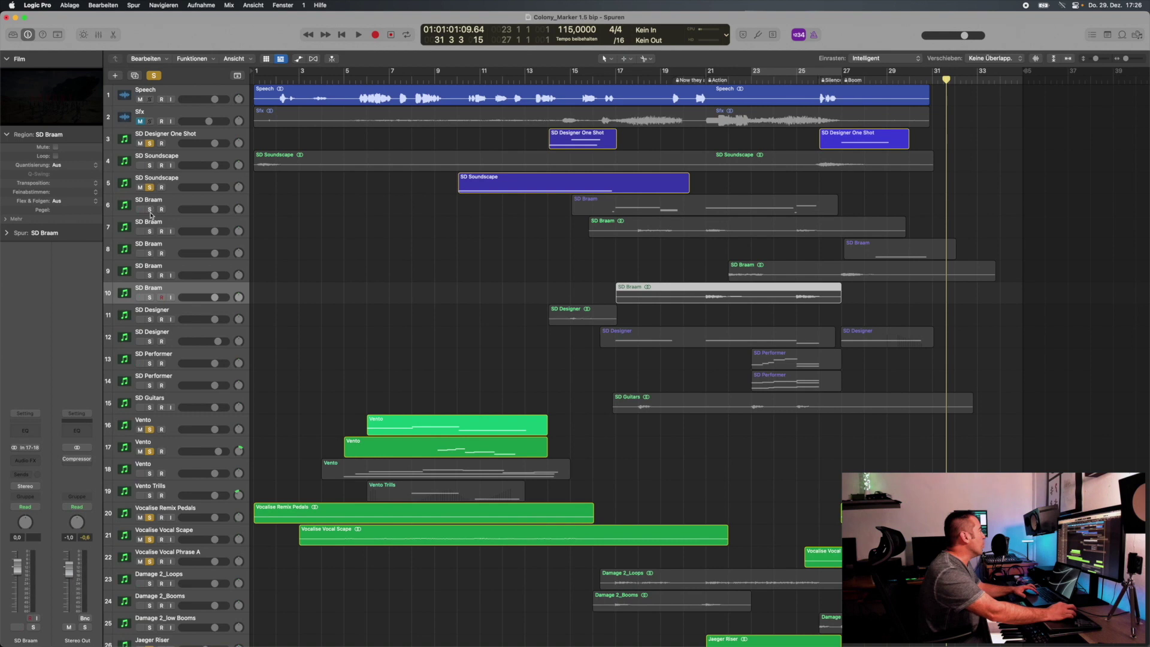
Clear all solos with the global Solo button and unmute Sfx
{"action": "left_click", "coordinate": [154, 76]}
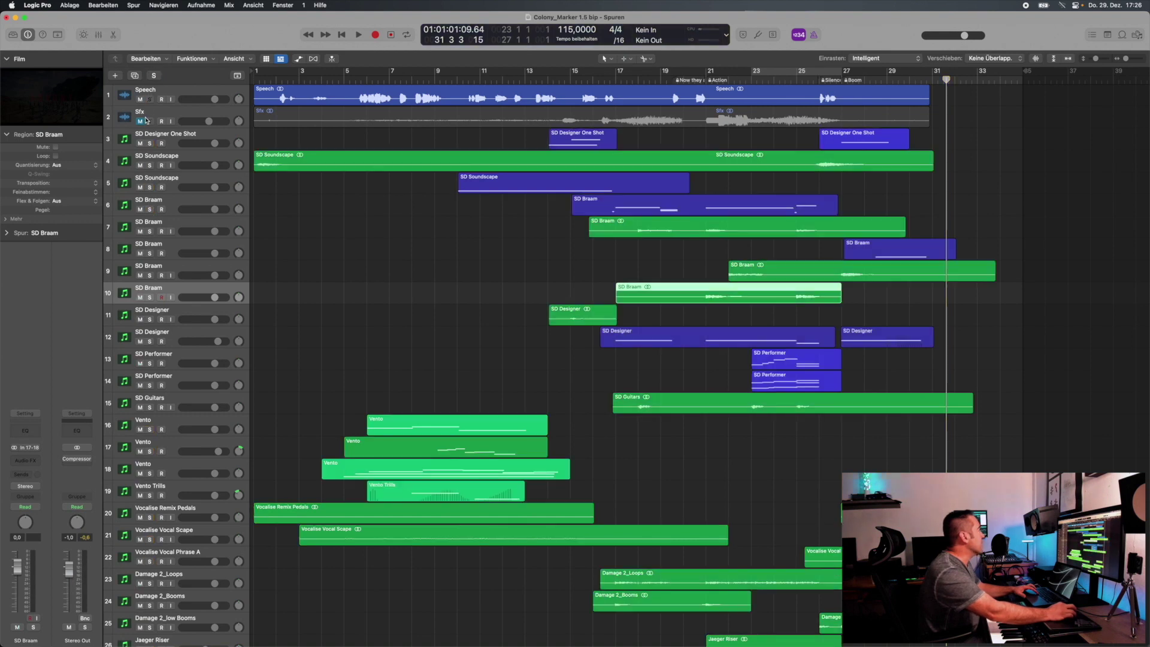
{"action": "left_click", "coordinate": [141, 121]}
{"action": "scroll", "coordinate": [579, 326], "scroll_direction": "down", "scroll_amount": 3}
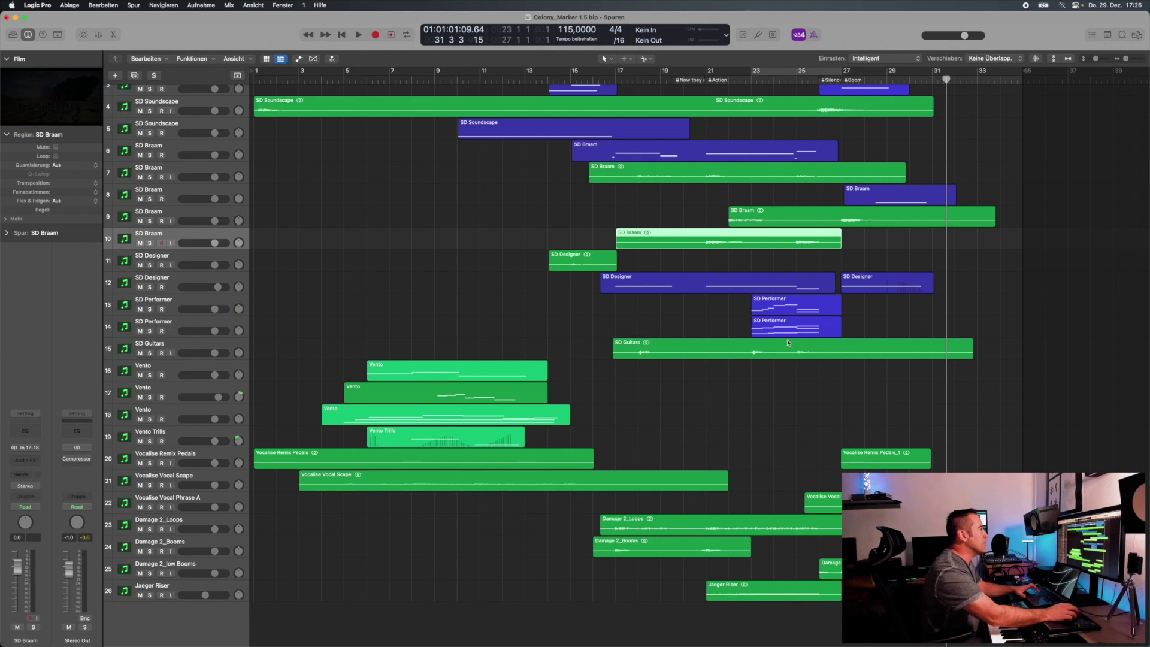
Jump back to the marker at bar 25 and play the full mix
{"action": "scroll", "coordinate": [789, 344], "scroll_direction": "up", "scroll_amount": 3}
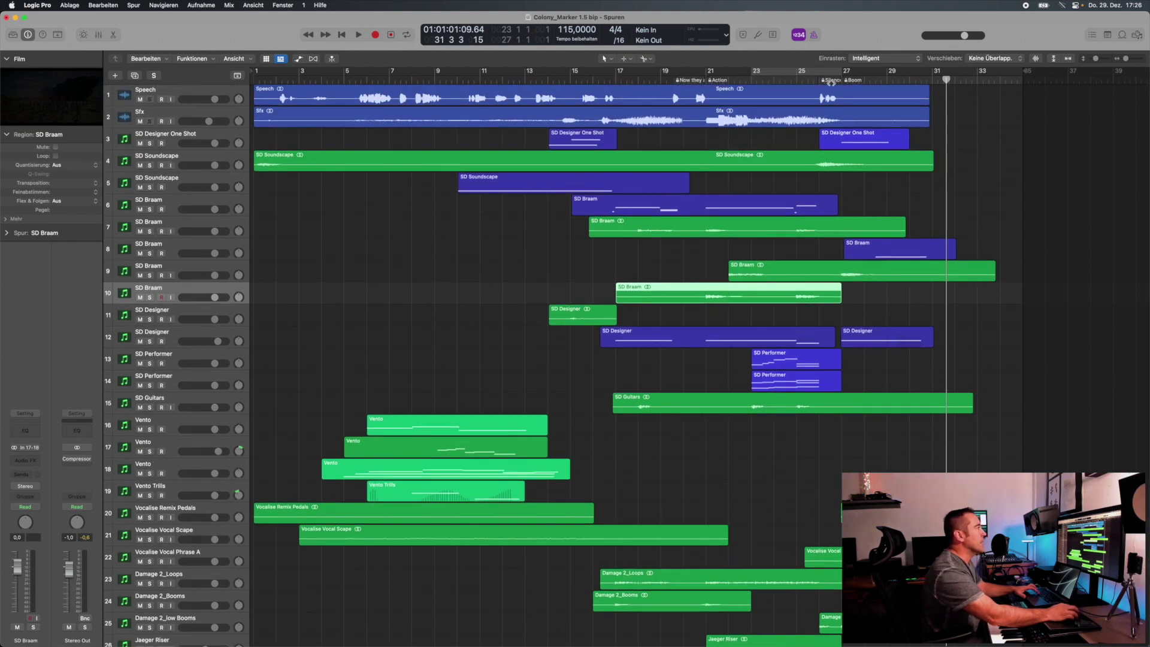
{"action": "key", "text": "alt+comma"}
{"action": "key", "text": "space"}
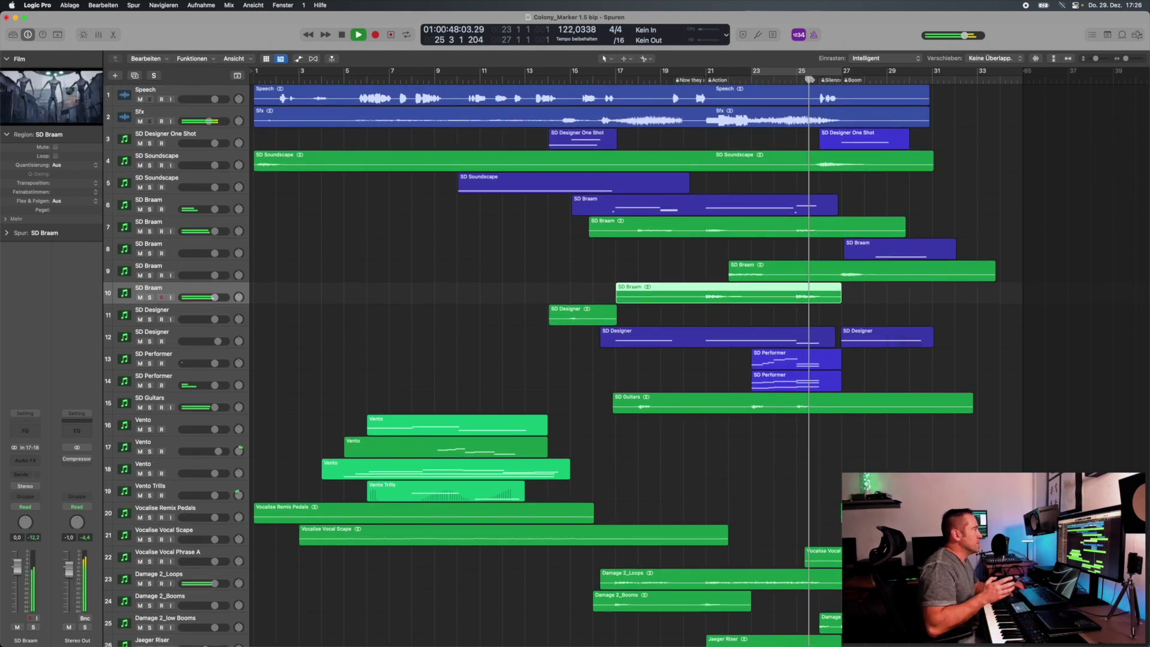